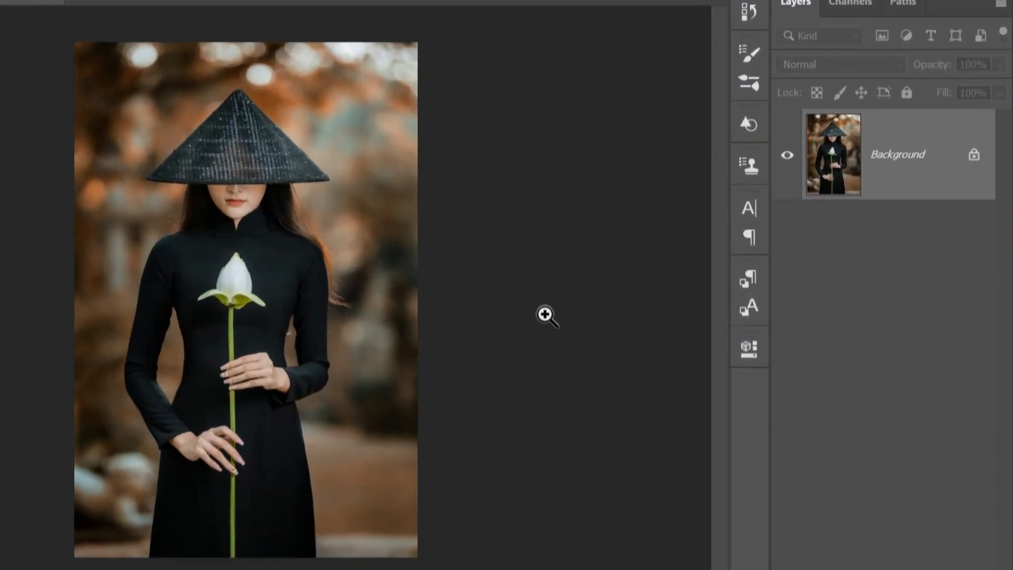
- Duplicate the background layer and mask the copy to the woman using Select Subject
key(ctrl+j)
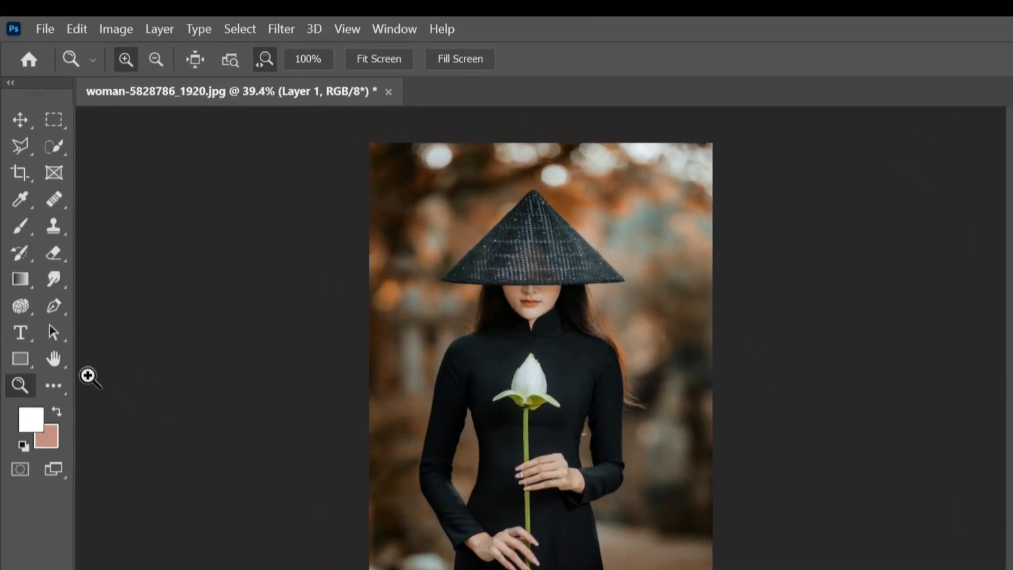
click(54, 147)
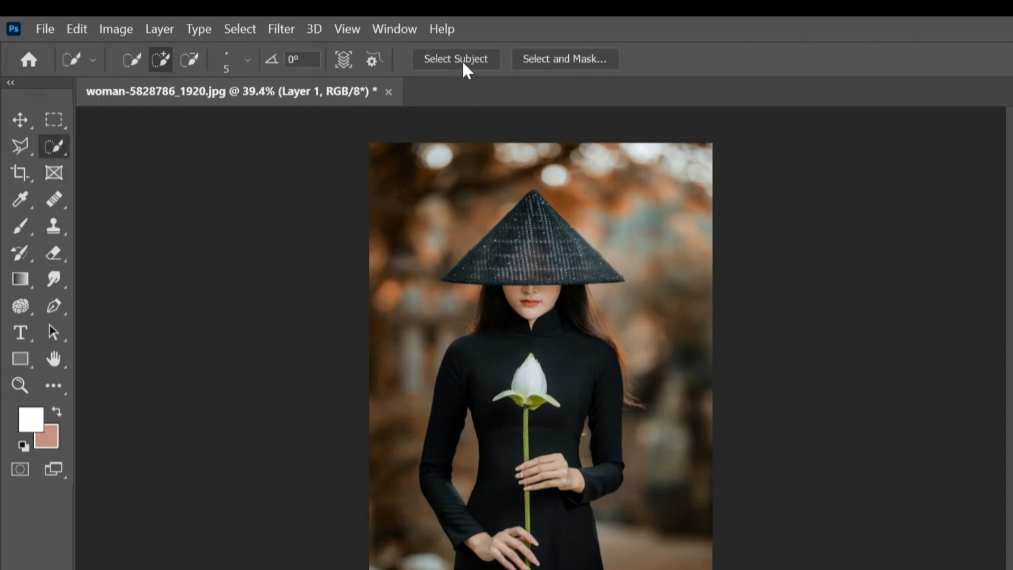
click(456, 58)
key(z)
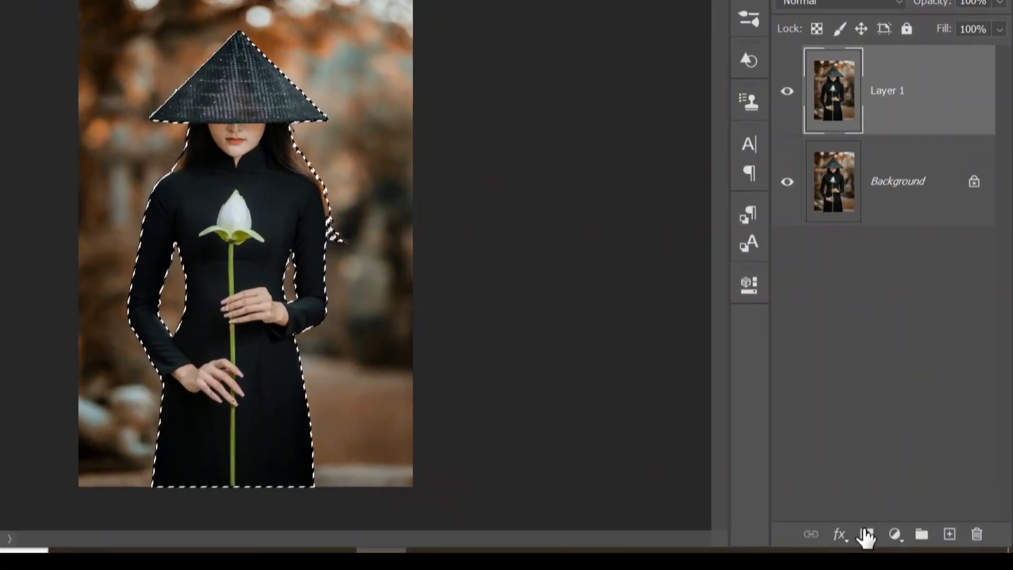
click(866, 536)
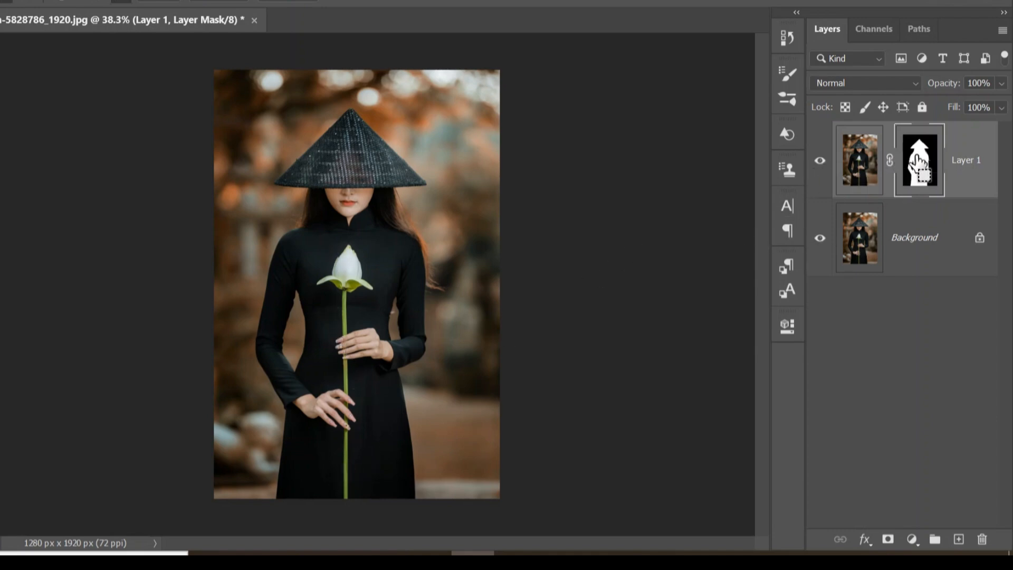
- Load the layer mask as a selection and subtract the woman's body with Quick Selection, keeping only the lotus bud selected
ctrl+click(918, 160)
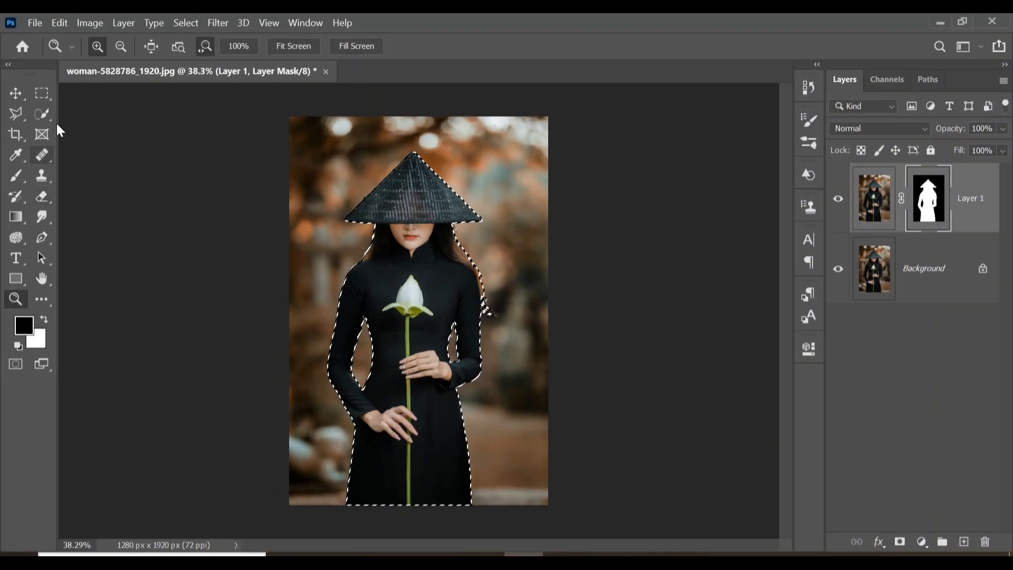
click(44, 115)
key(z)
drag(445, 289, 497, 290)
scroll(339, 277, down, 3)
scroll(316, 284, left, 4)
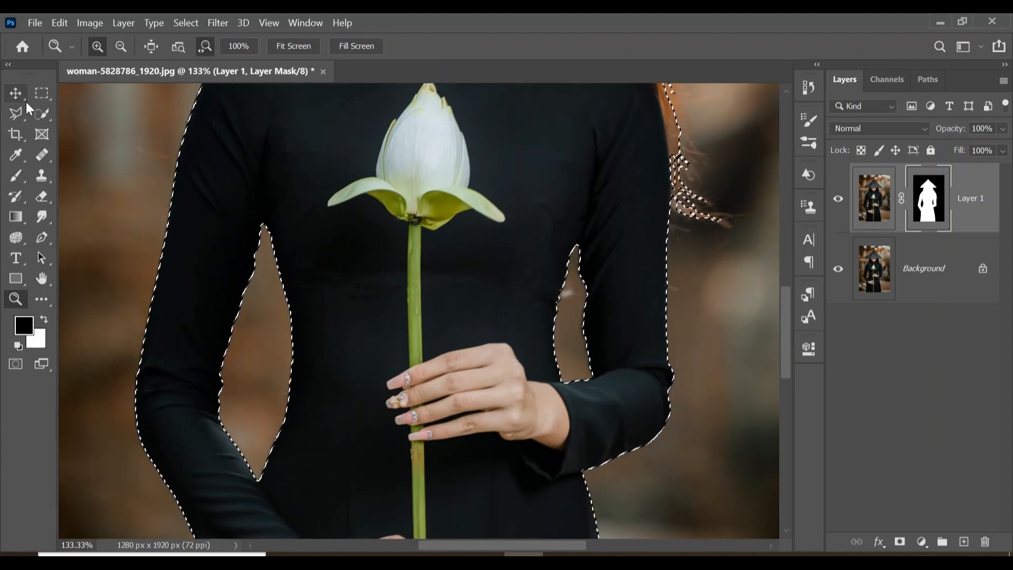
click(52, 115)
mouse_move(227, 327)
mouse_down()
mouse_move(298, 289)
mouse_move(220, 127)
mouse_up()
scroll(227, 158, up, 8)
mouse_move(264, 427)
mouse_down()
mouse_move(321, 174)
mouse_move(412, 113)
mouse_up()
scroll(456, 163, up, 2)
mouse_move(455, 163)
mouse_down()
mouse_move(647, 360)
mouse_move(580, 475)
mouse_up()
scroll(580, 474, down, 7)
drag(569, 238, 612, 474)
scroll(607, 448, down, 4)
mouse_move(606, 349)
mouse_down()
mouse_move(530, 405)
mouse_move(290, 490)
mouse_up()
scroll(530, 405, down, 4)
scroll(369, 412, up, 7)
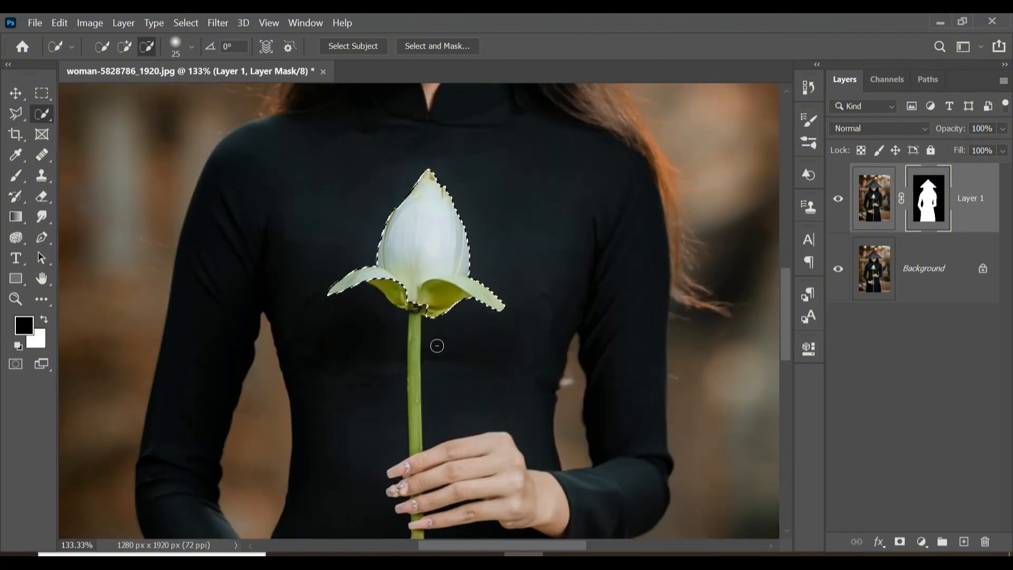
- Add the lotus stem below the bud to the selection and remove a stray spot at its base
key(z)
mouse_move(434, 344)
mouse_down()
mouse_move(454, 330)
mouse_move(473, 334)
mouse_up()
click(42, 114)
click(124, 46)
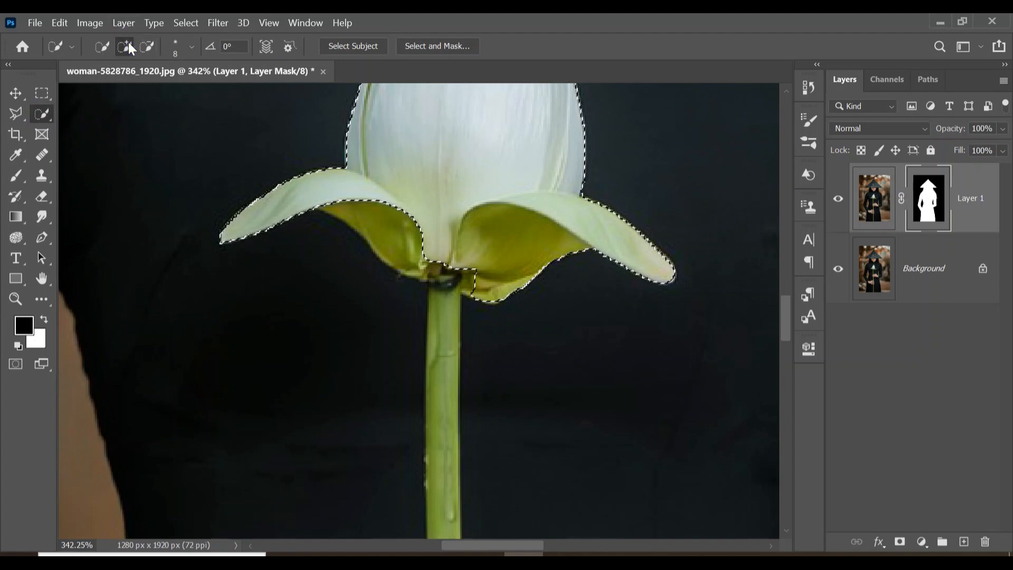
mouse_move(409, 214)
mouse_down()
mouse_move(470, 312)
mouse_move(442, 446)
mouse_up()
click(147, 46)
click(468, 311)
- With a smaller Quick Selection brush, add the stem segments between the upper hand's fingers to the selection
click(124, 48)
scroll(442, 447, down, 5)
key(bracketleft)
key(bracketleft)
key(bracketleft)
key(bracketleft)
key(bracketleft)
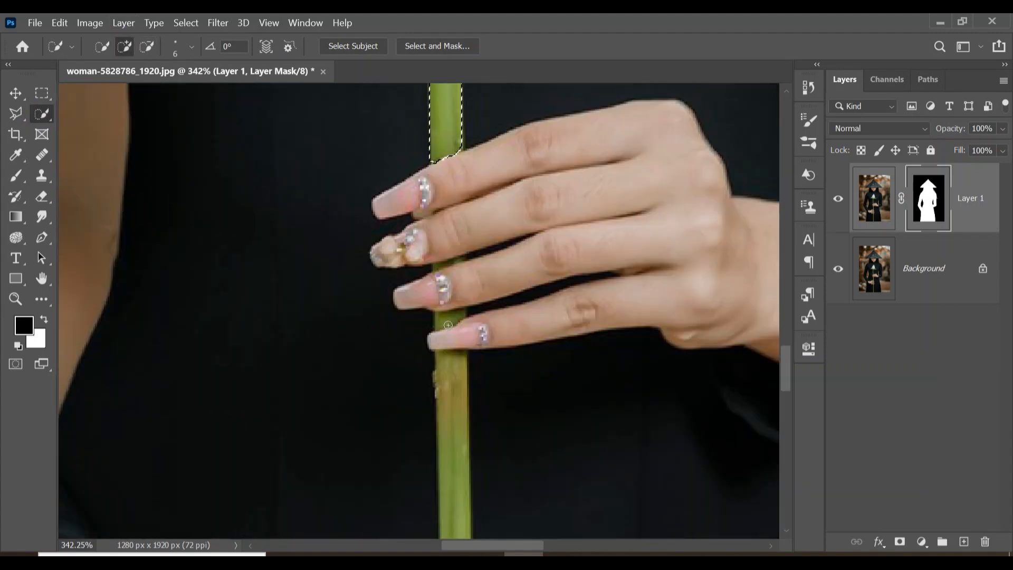
click(452, 319)
scroll(452, 319, up, 1)
key(bracketleft)
key(bracketleft)
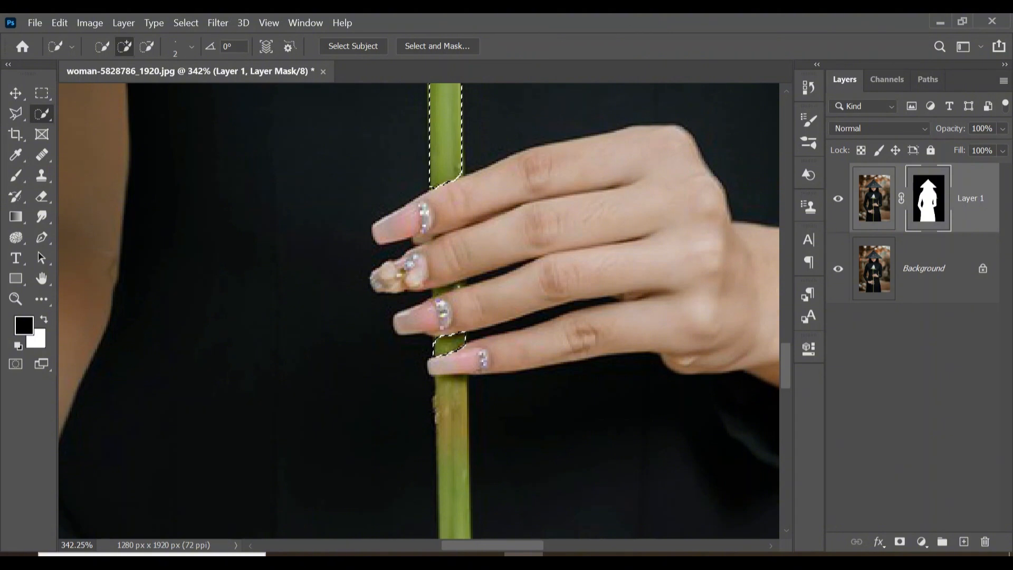
click(448, 284)
- Enlarge the brush and add the lower part of the stem, down past the lower hand, to the selection
scroll(448, 285, down, 5)
key(bracketright)
key(bracketright)
key(bracketright)
key(bracketright)
key(bracketright)
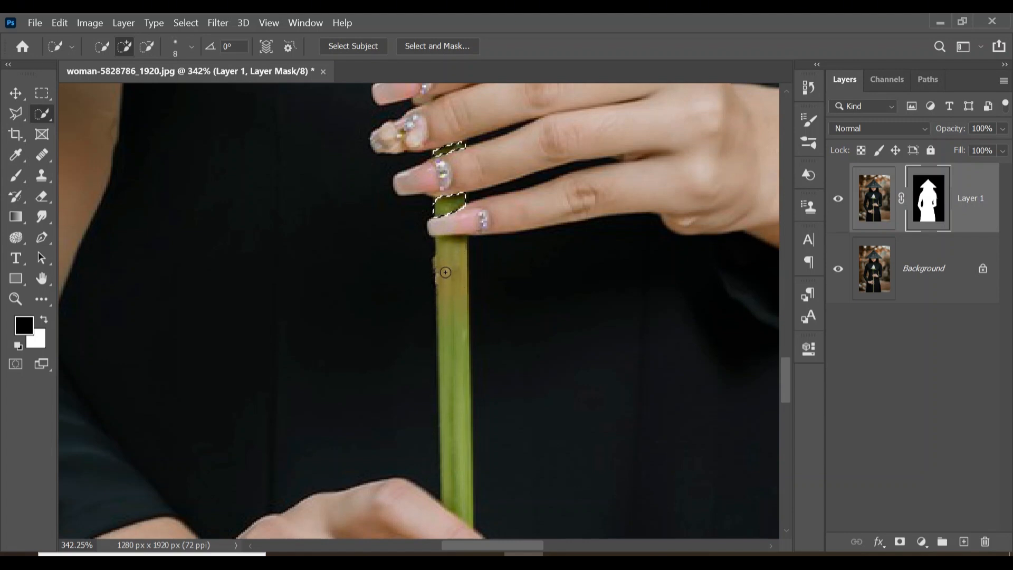
drag(441, 250, 448, 385)
scroll(448, 385, down, 8)
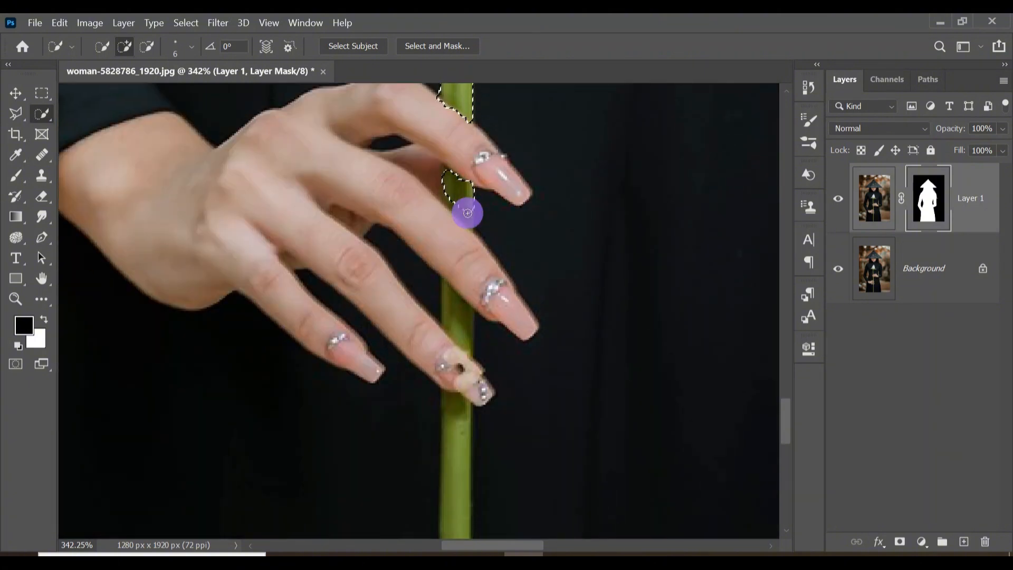
scroll(456, 193, down, 3)
click(452, 149)
scroll(453, 158, down, 1)
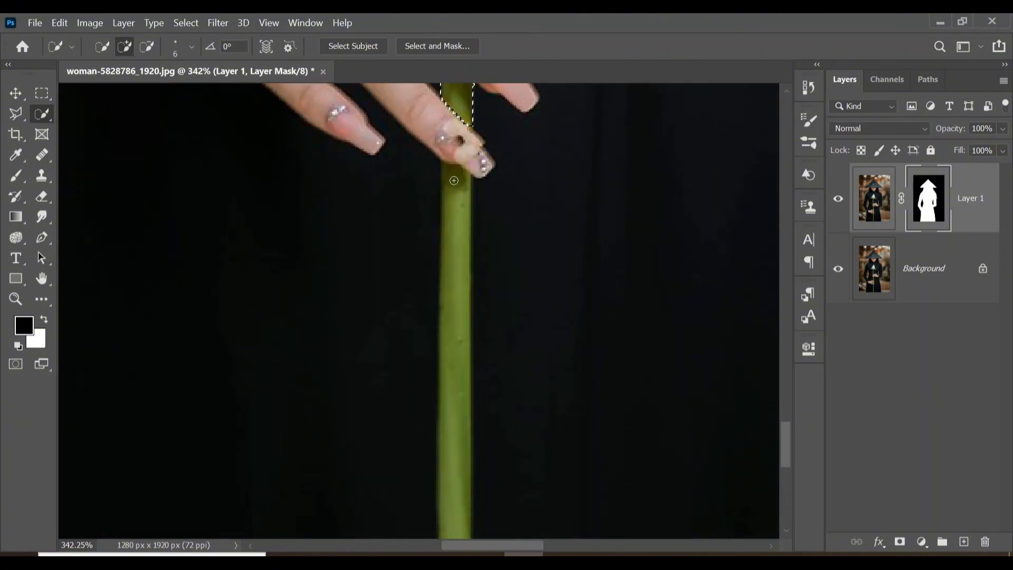
drag(454, 206, 452, 417)
scroll(452, 416, down, 4)
drag(454, 253, 452, 453)
scroll(452, 453, up, 5)
click(475, 465)
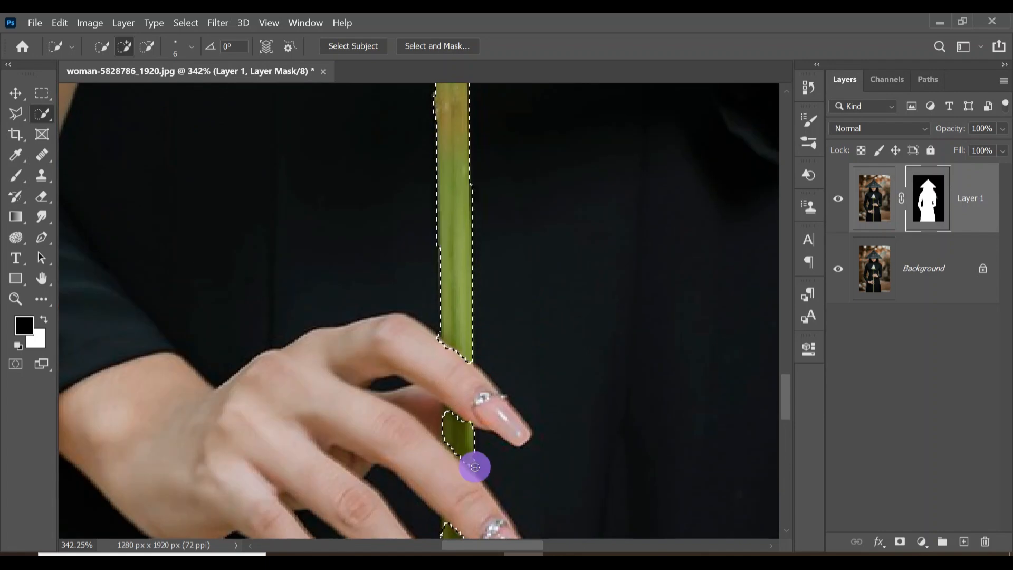
- Subtract a stray finger area beside the stem from the selection
click(146, 47)
click(483, 465)
scroll(497, 335, up, 4)
key(z)
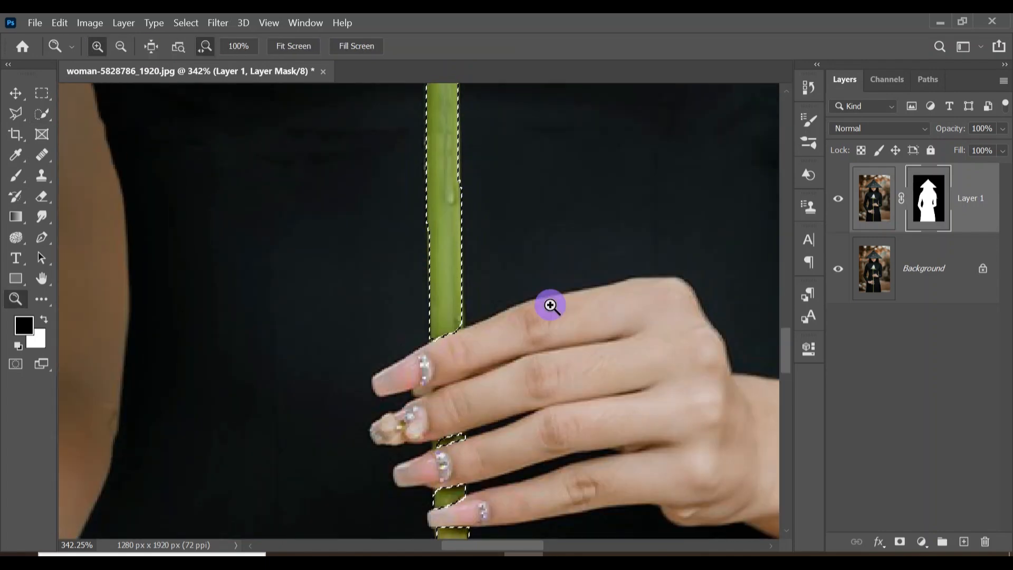
key(ctrl+0)
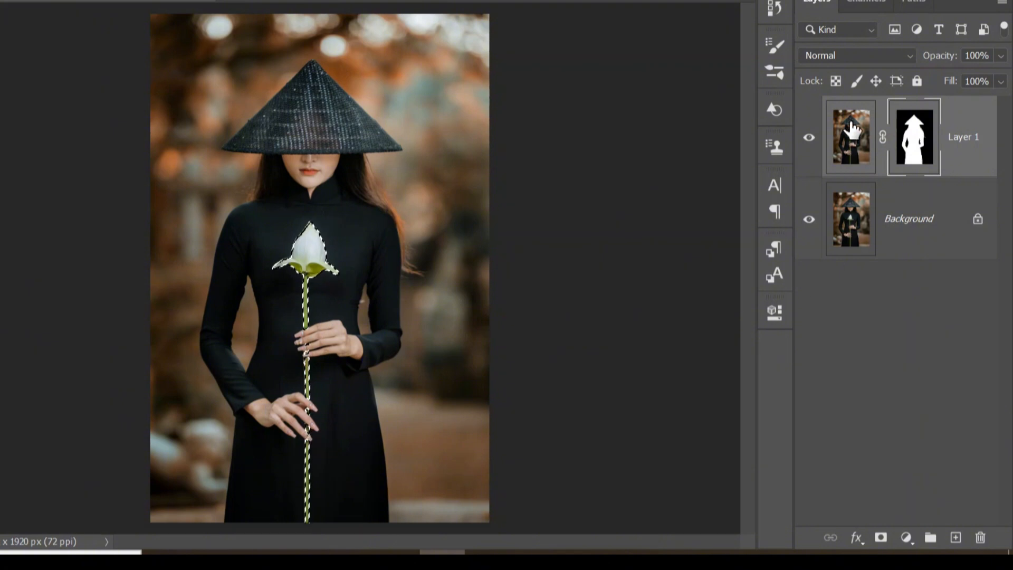
- Copy the selected lotus from Layer 1's image onto a new layer and convert it to a smart object
click(851, 136)
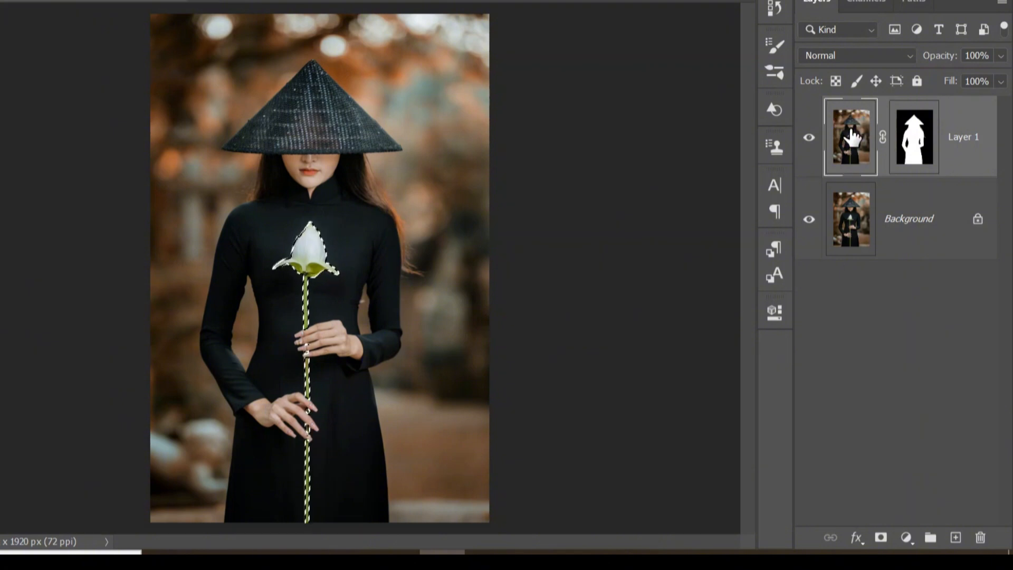
key(ctrl+j)
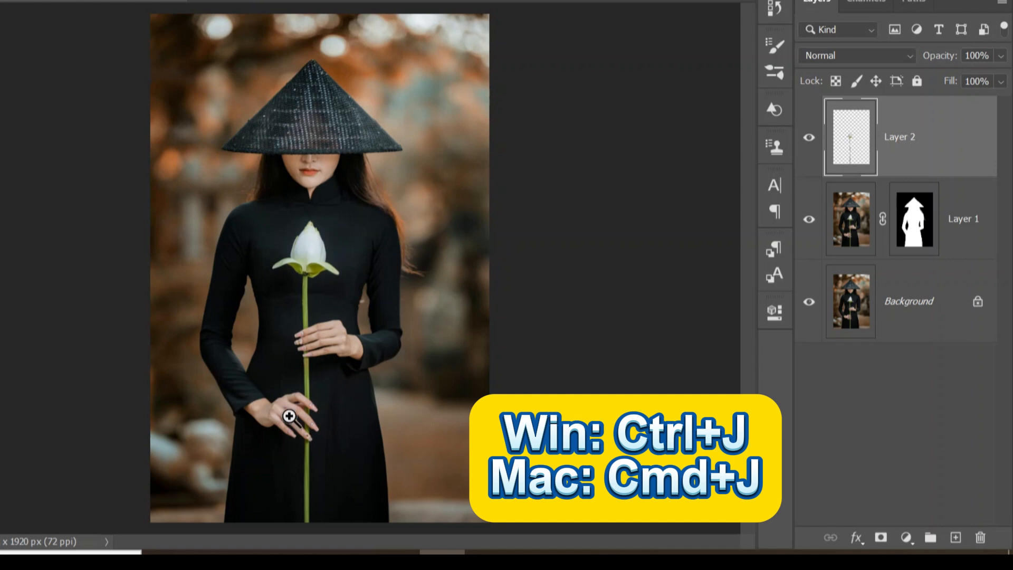
right_click(903, 134)
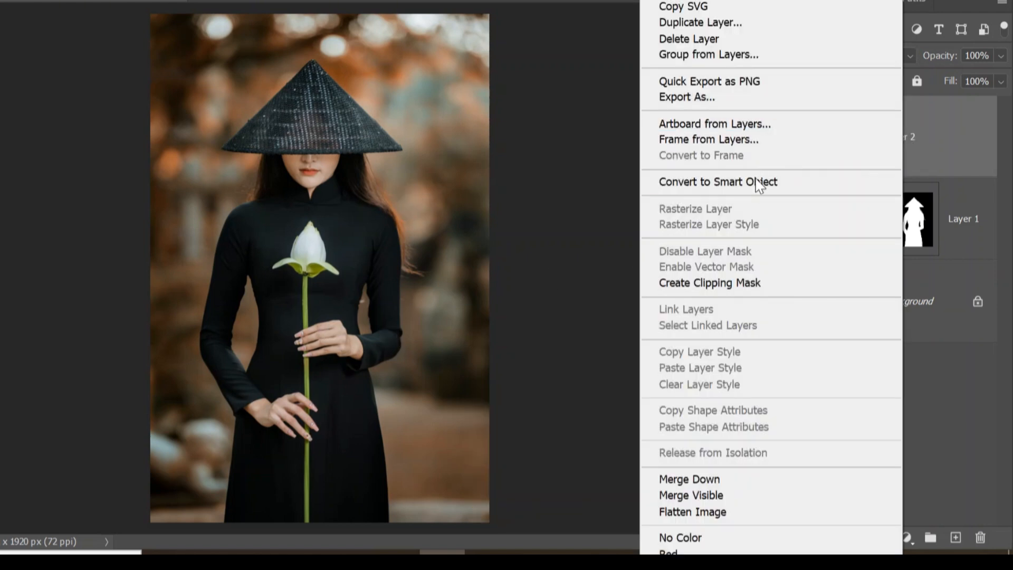
click(750, 189)
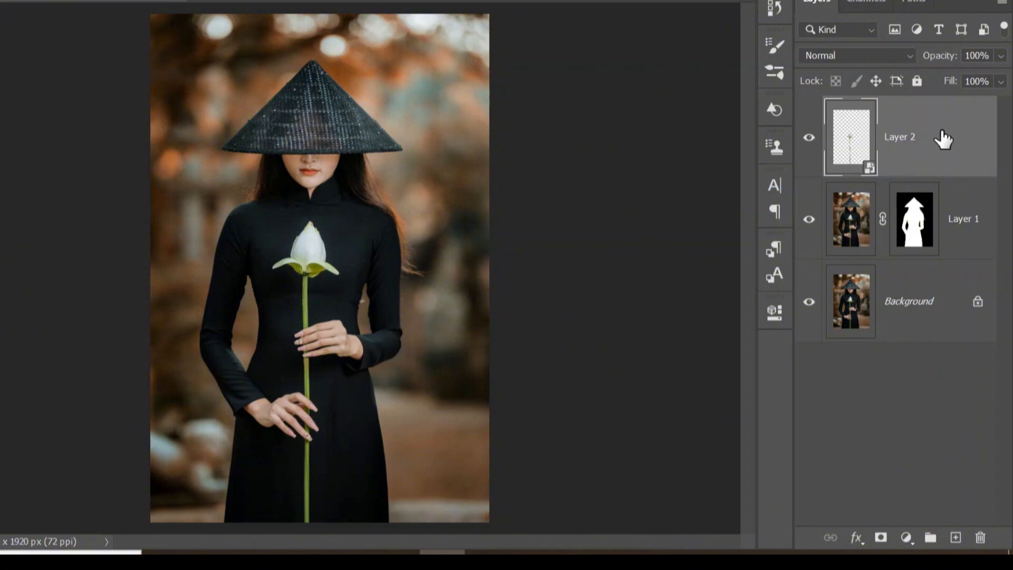
- Put the lotus layer into a new group named Flower
click(922, 142)
right_click(923, 141)
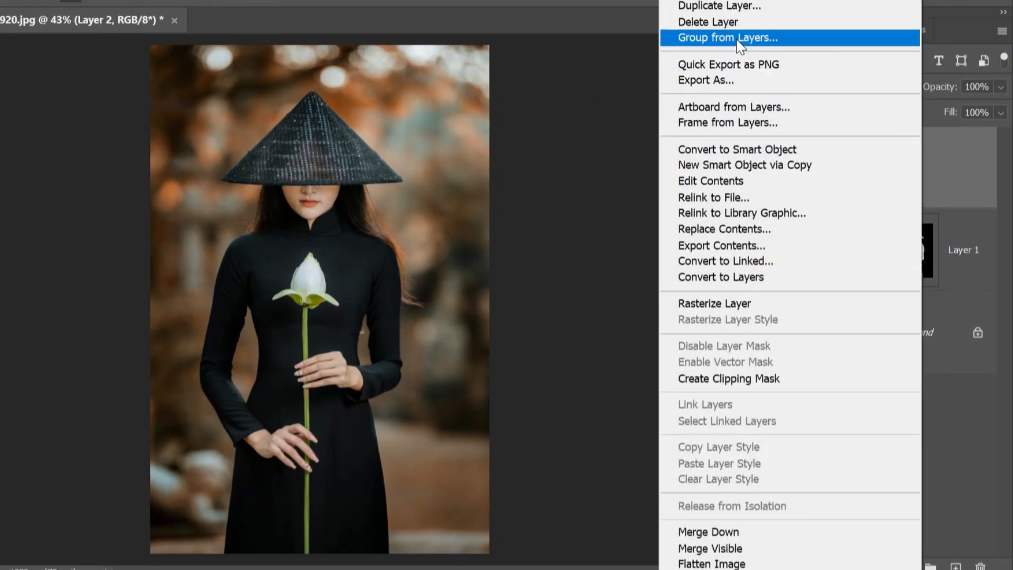
click(735, 37)
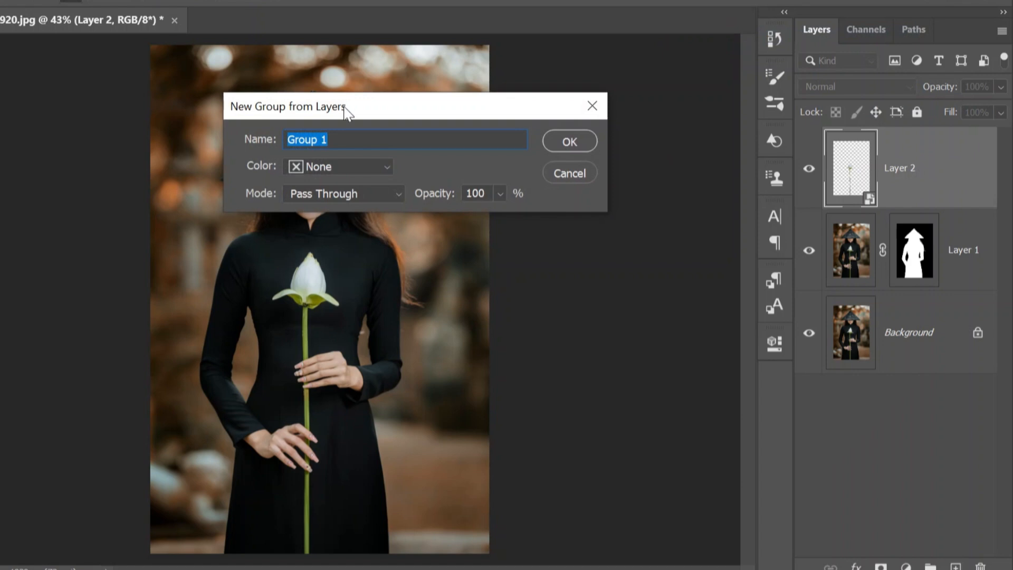
click(350, 138)
key(BackSpace)
key(BackSpace)
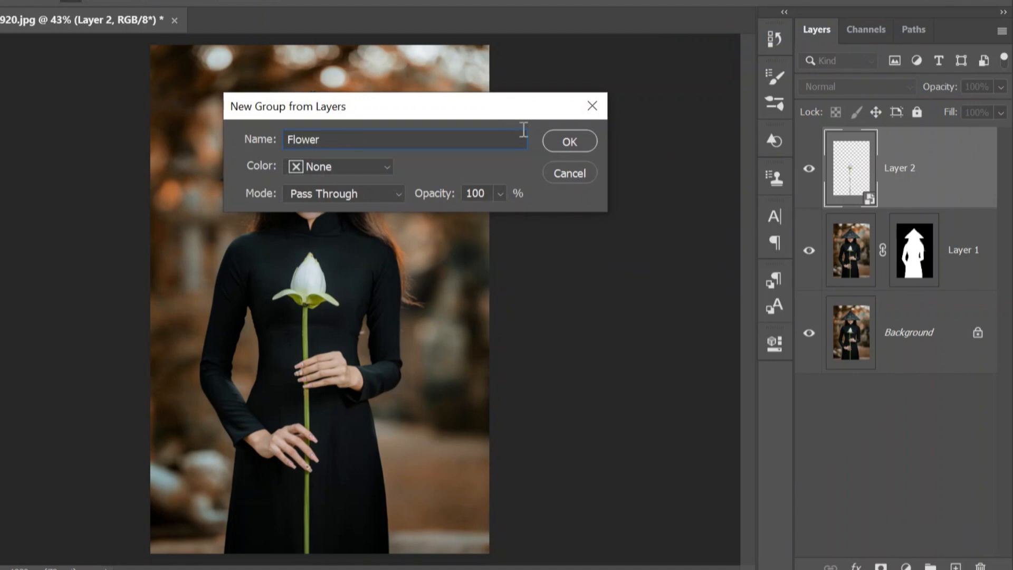
click(550, 142)
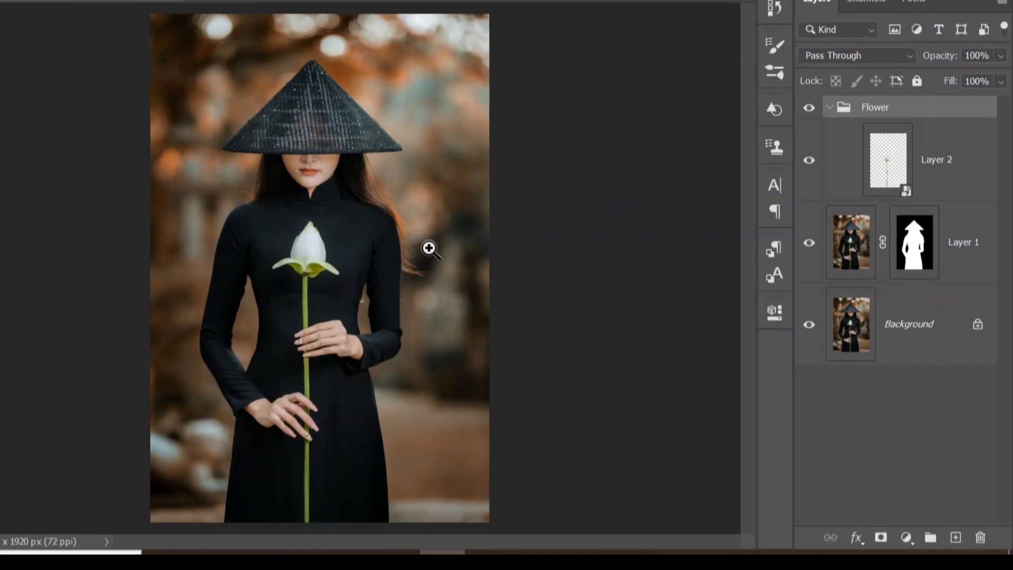
- Add a Color Lookup adjustment above the background using the Moonlight.3DL LUT
click(918, 319)
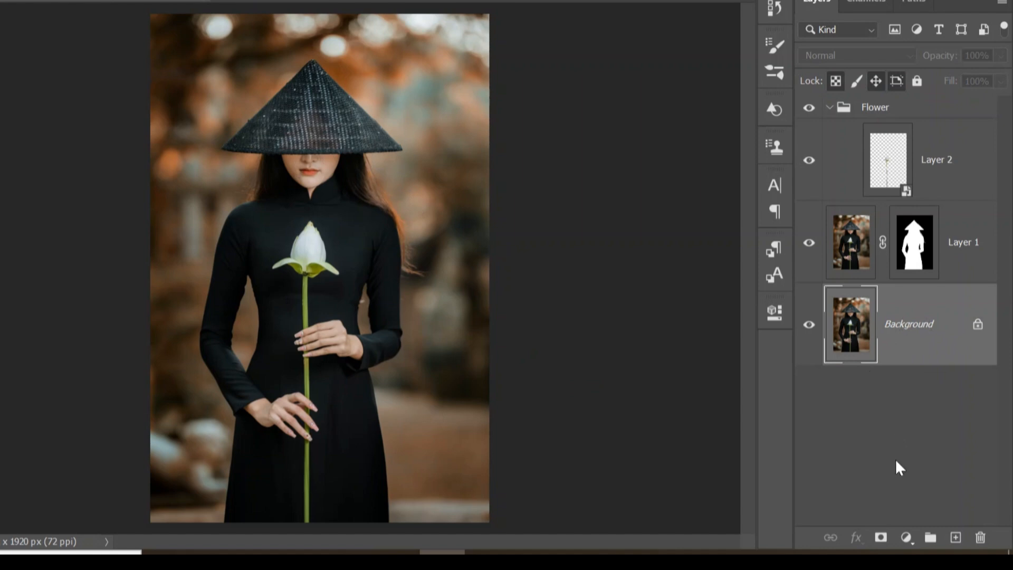
click(905, 538)
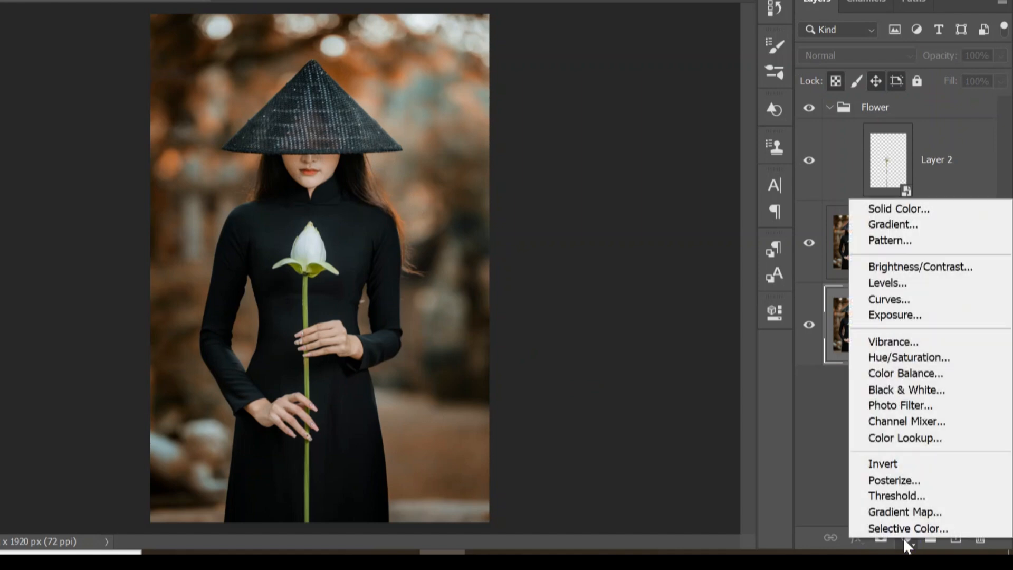
click(908, 441)
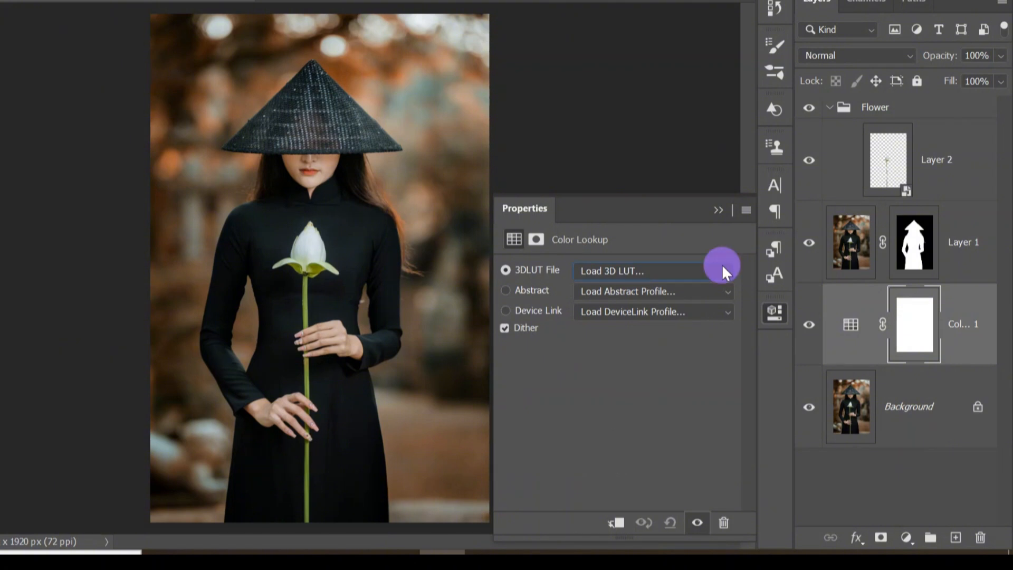
click(721, 266)
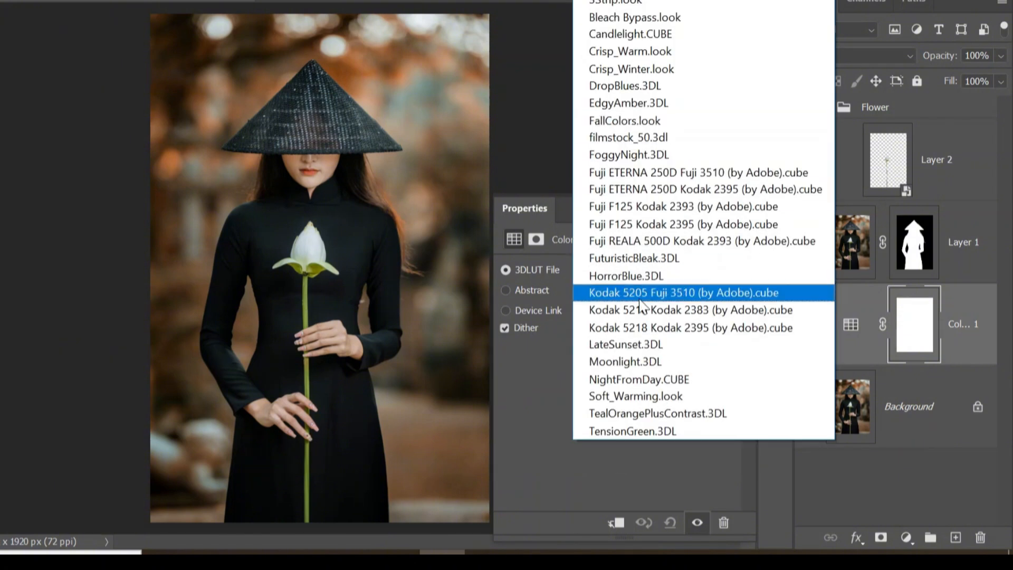
click(671, 361)
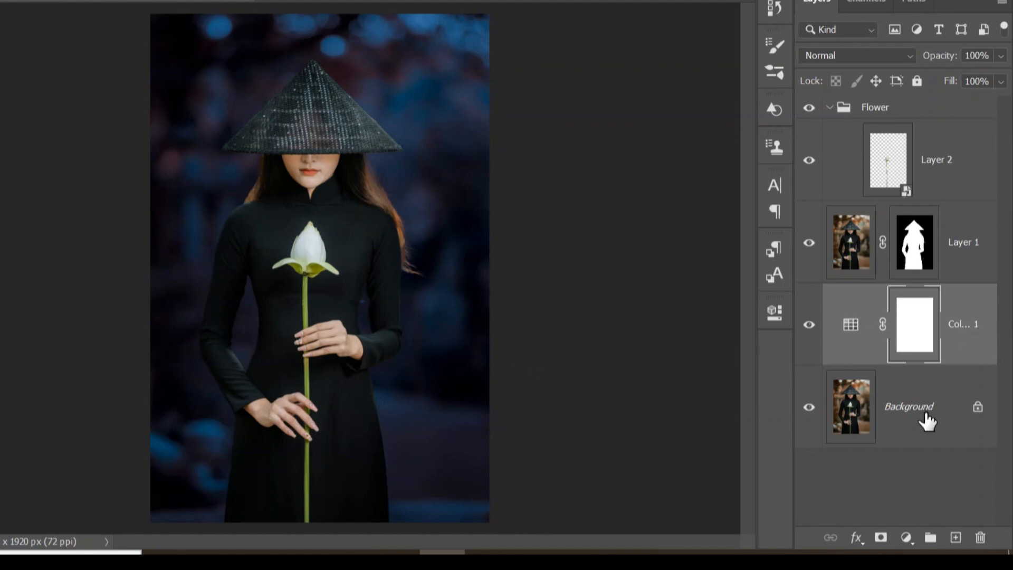
- Add a Black & White adjustment layer above the Color Lookup with default settings
click(904, 538)
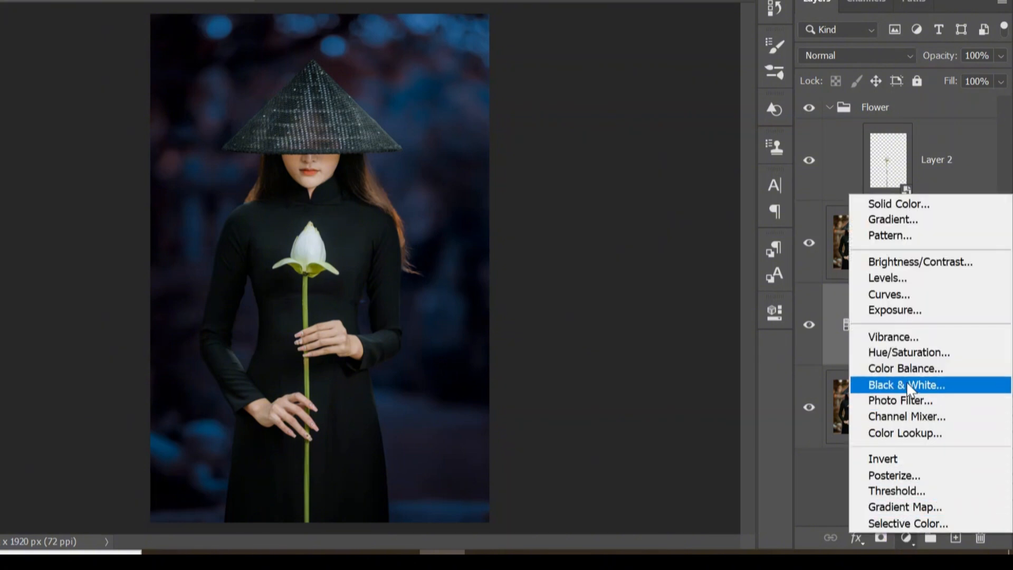
click(906, 385)
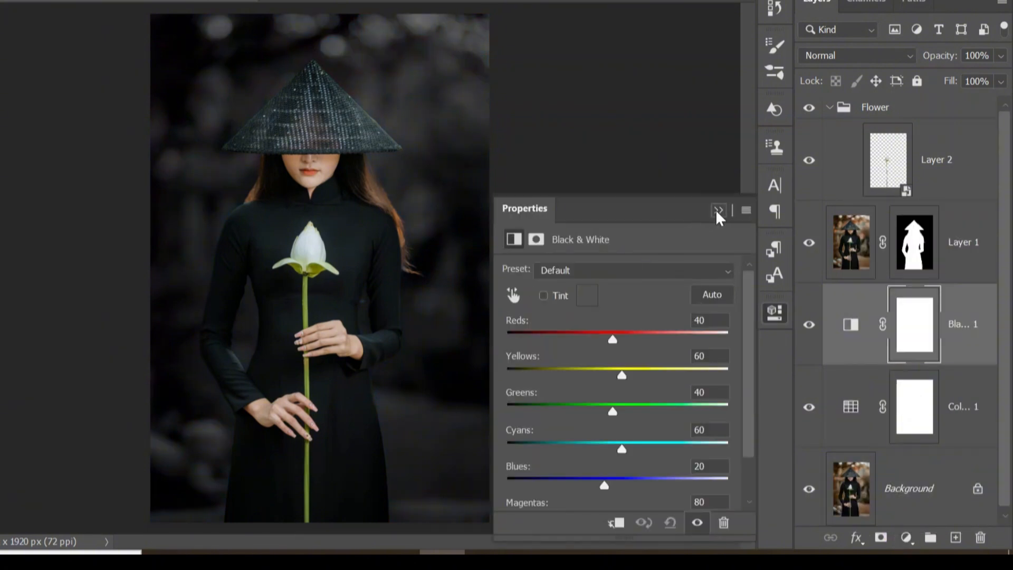
click(717, 210)
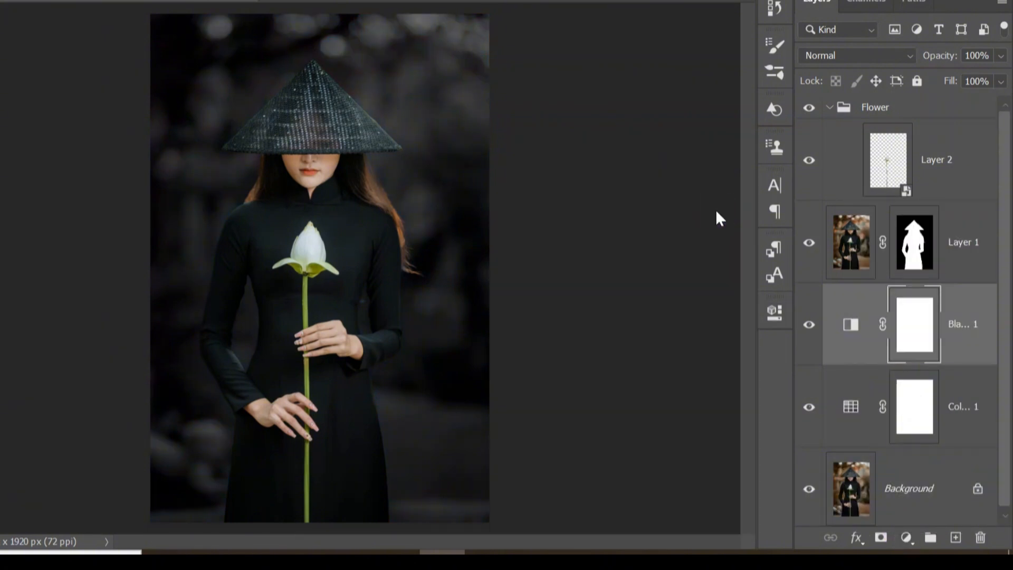
- Set the Black & White adjustment layer's opacity to 40% and collapse the Flower group
click(1000, 55)
drag(997, 76, 976, 84)
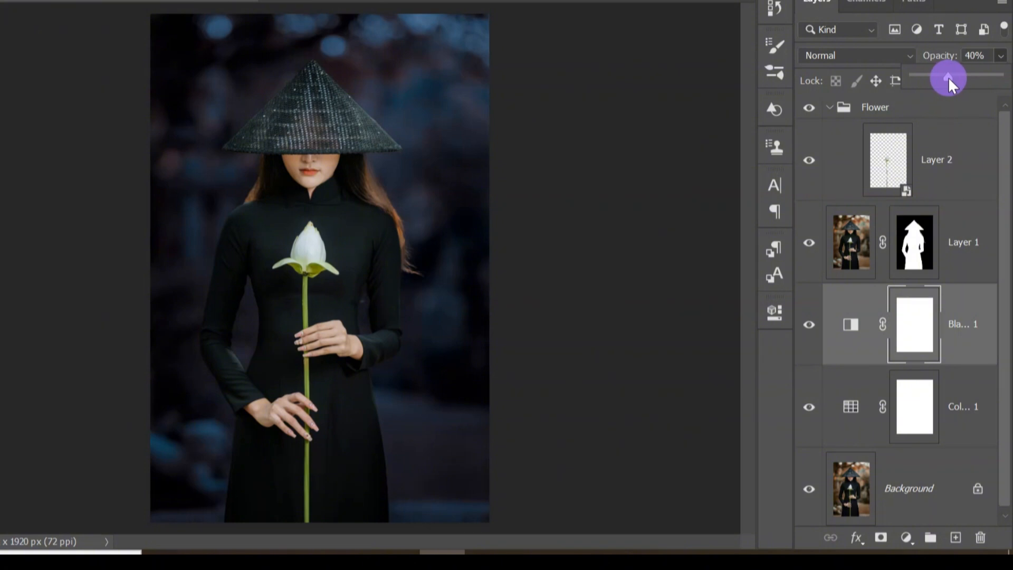
click(1000, 56)
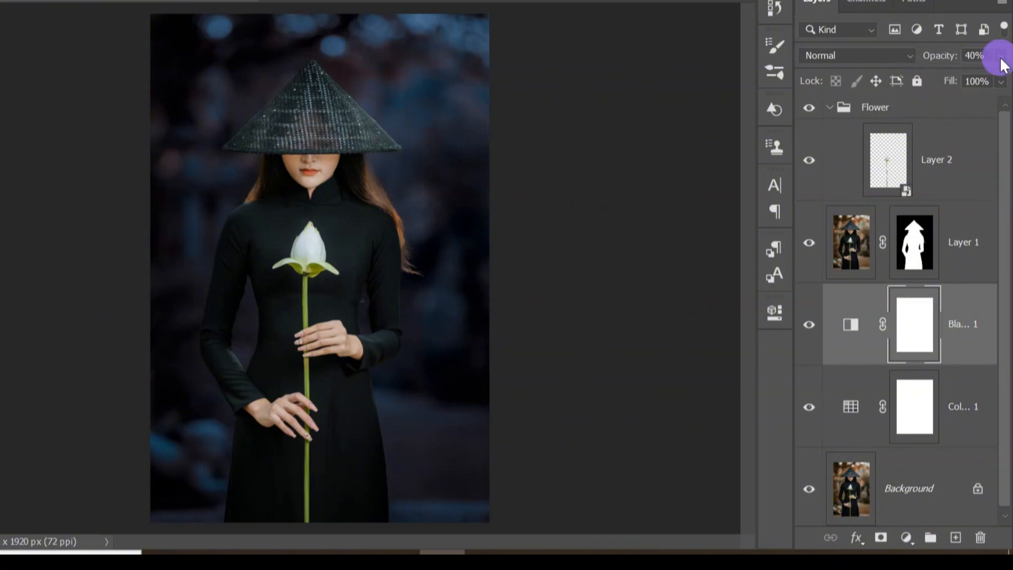
click(829, 108)
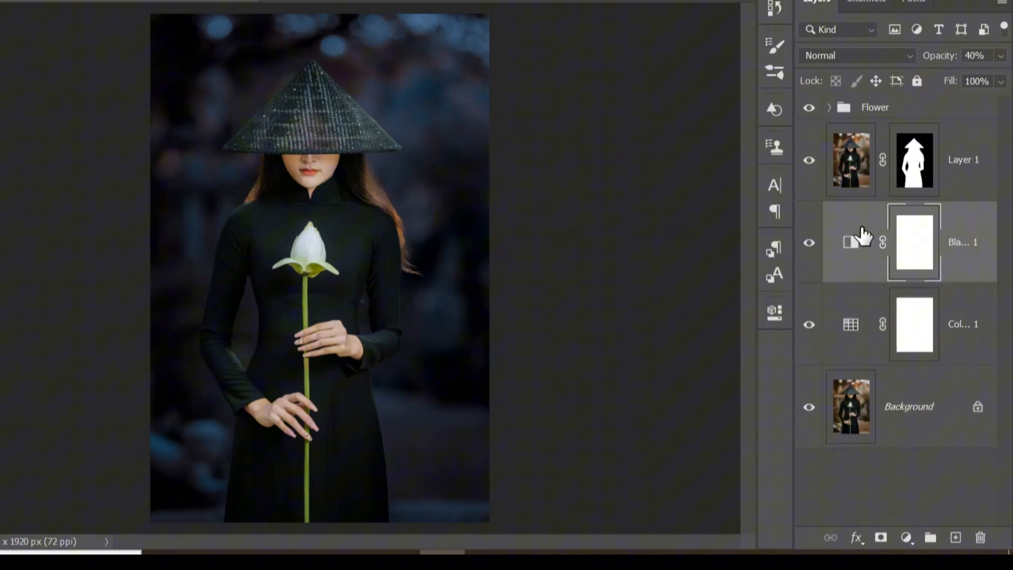
- Expand the Flower group, duplicate the lotus layer, and set the copy's blend mode to Linear Dodge (Add)
click(827, 108)
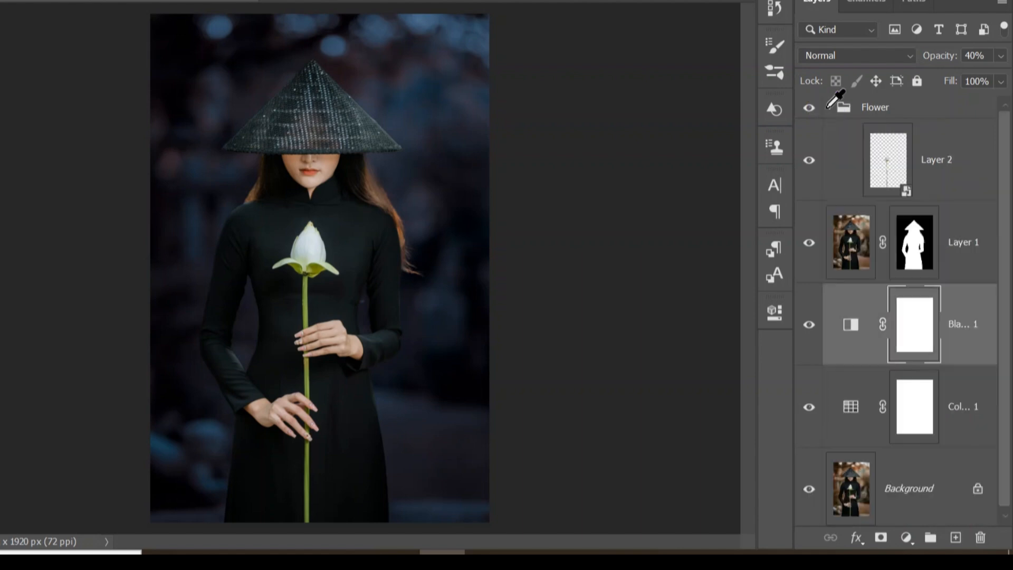
click(938, 154)
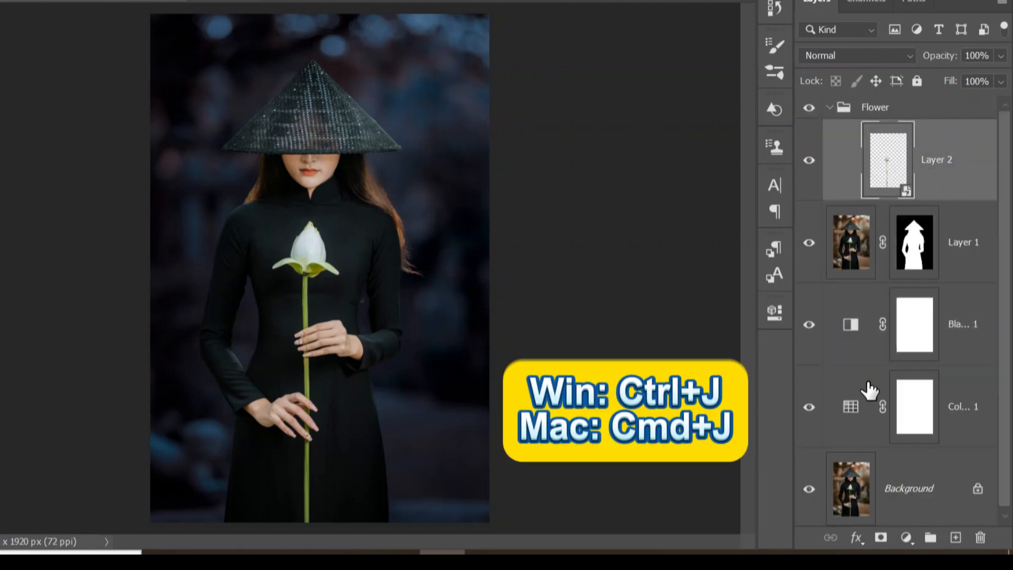
key(ctrl+j)
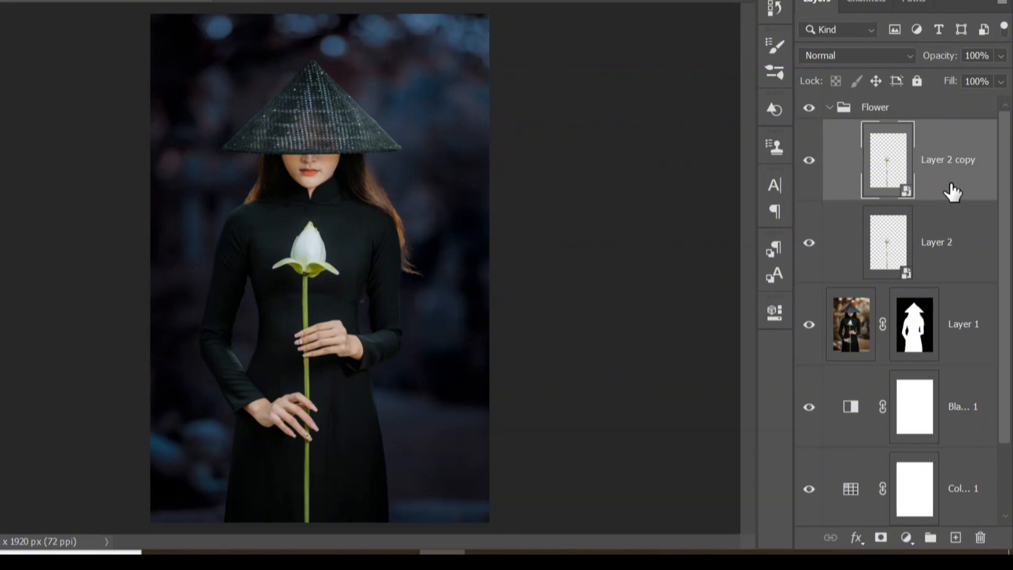
click(880, 52)
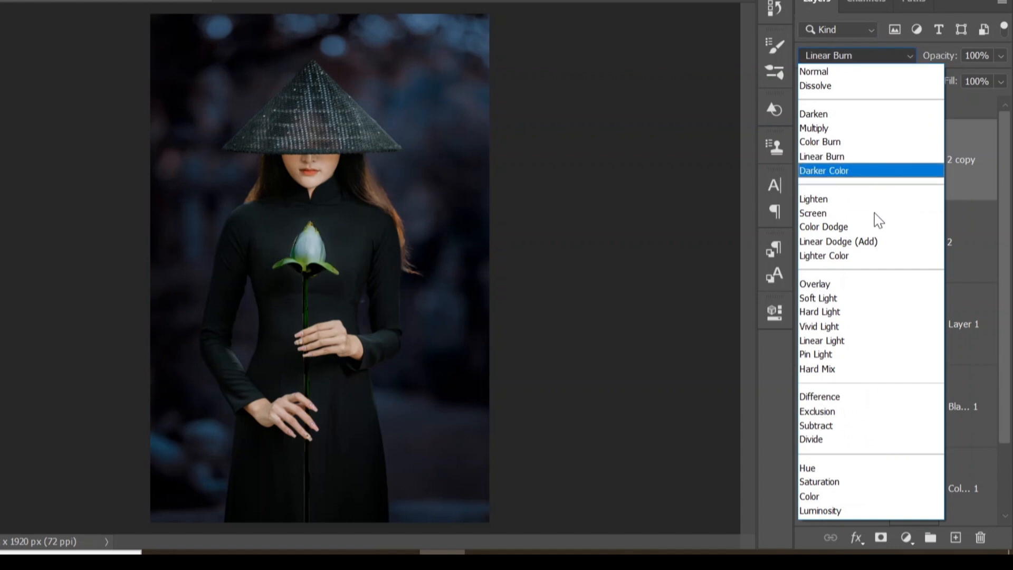
click(869, 243)
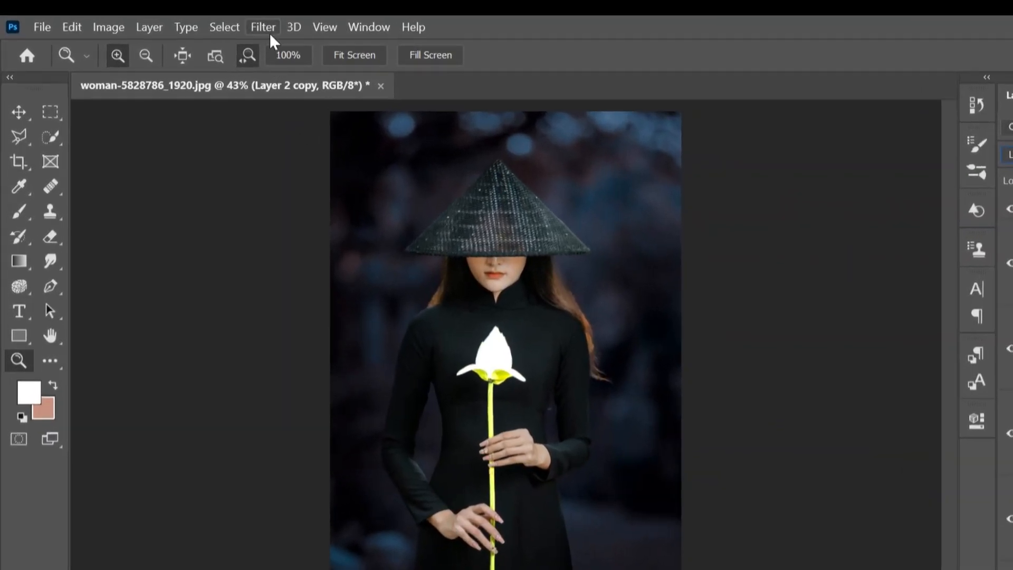
- Apply a Gaussian Blur with a 5 pixel radius to the lotus copy
click(201, 11)
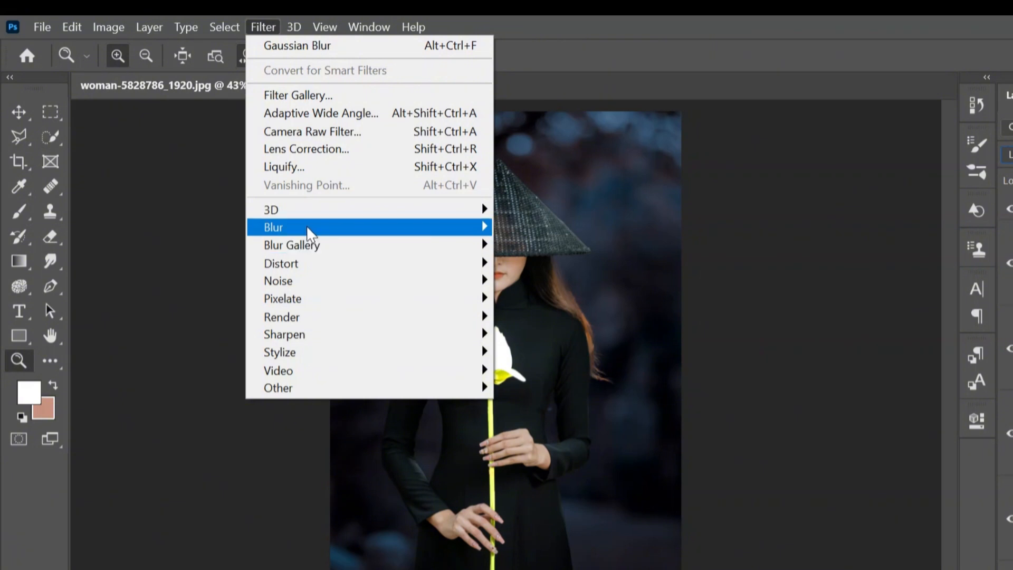
mouse_move(340, 238)
click(529, 296)
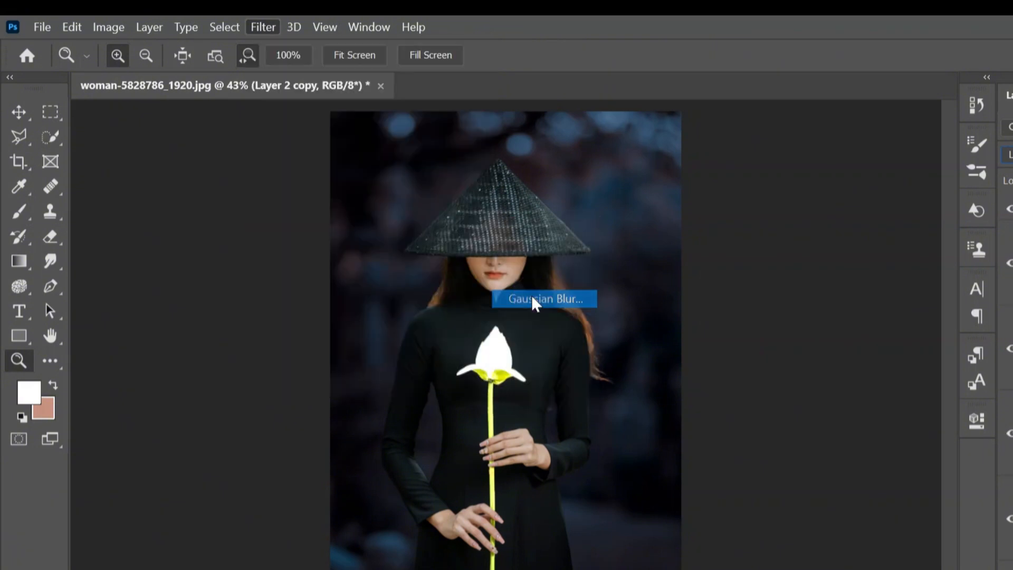
drag(828, 359, 819, 359)
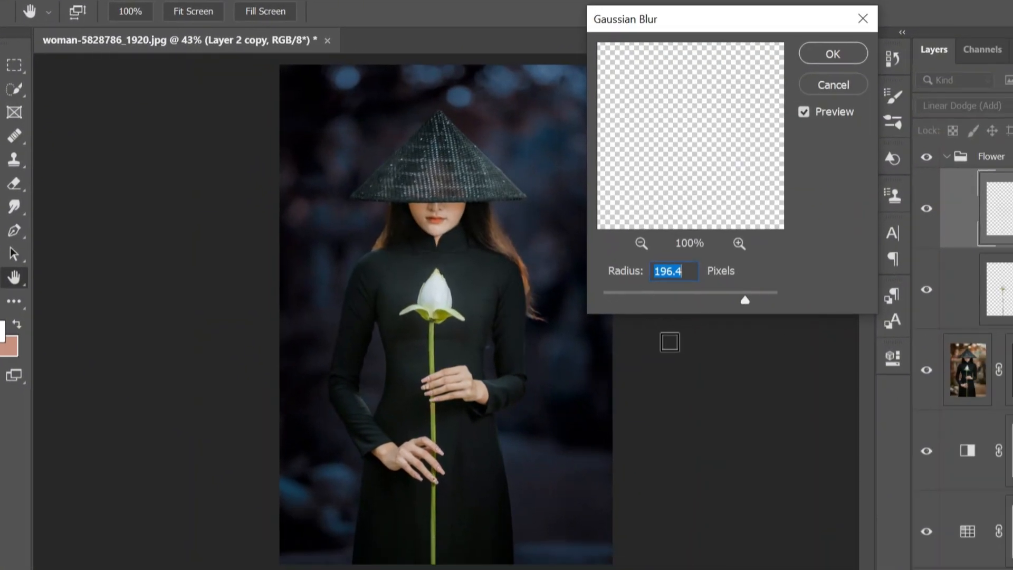
drag(744, 301, 628, 299)
click(669, 267)
key(BackSpace)
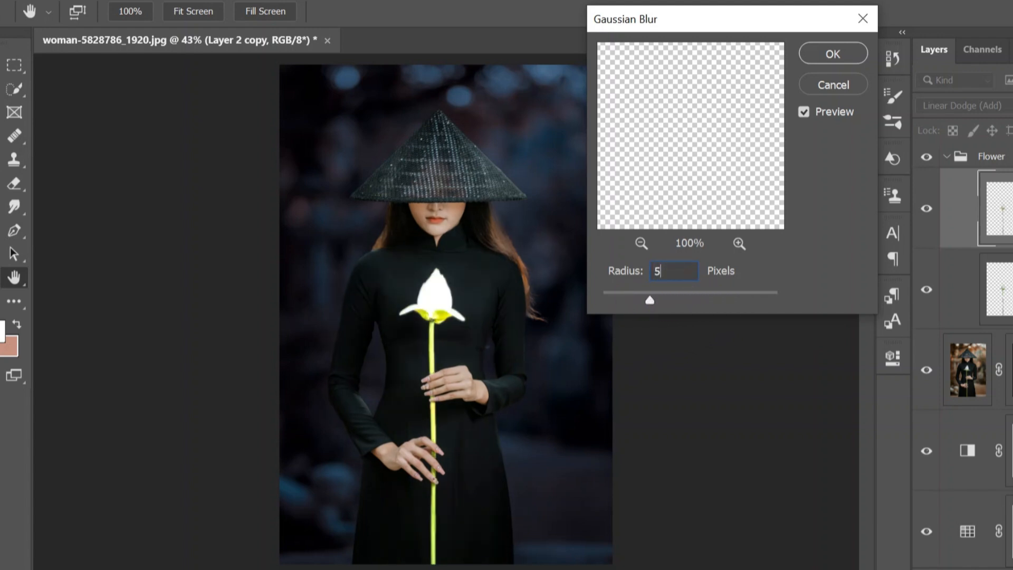
click(844, 55)
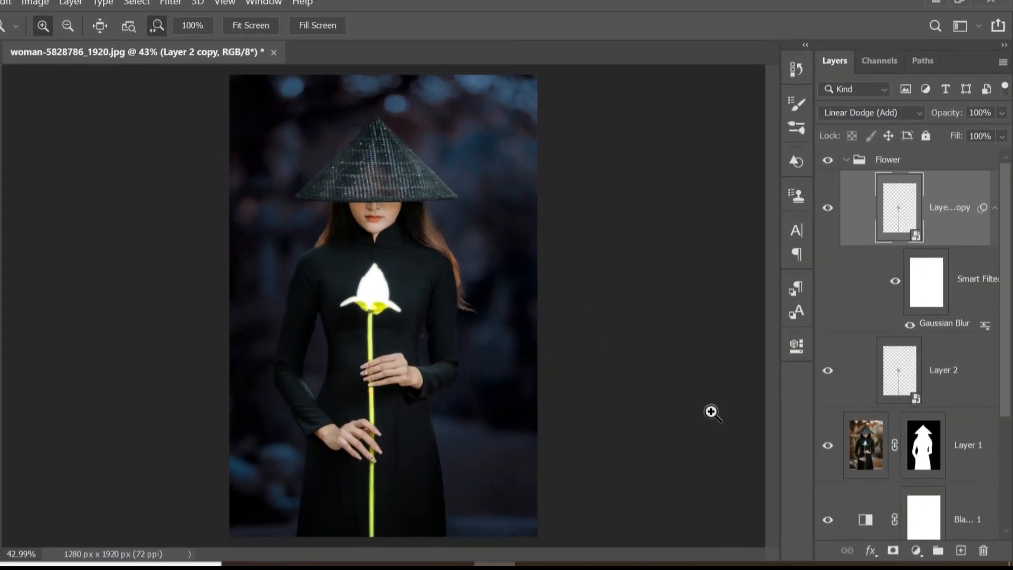
- Duplicate the blurred lotus copy and change its Gaussian Blur radius to 50 pixels
key(v)
key(ctrl+j)
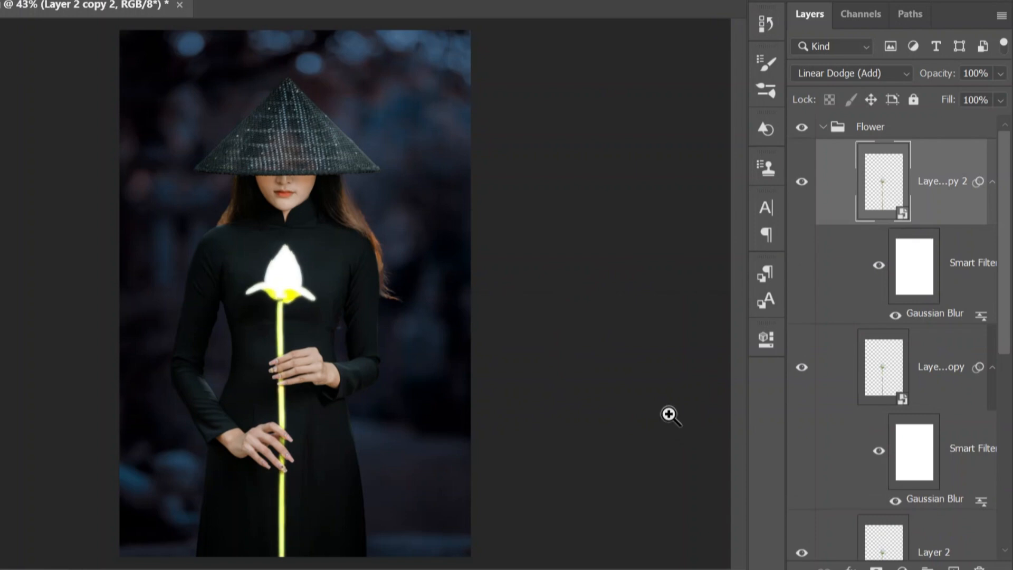
double_click(939, 315)
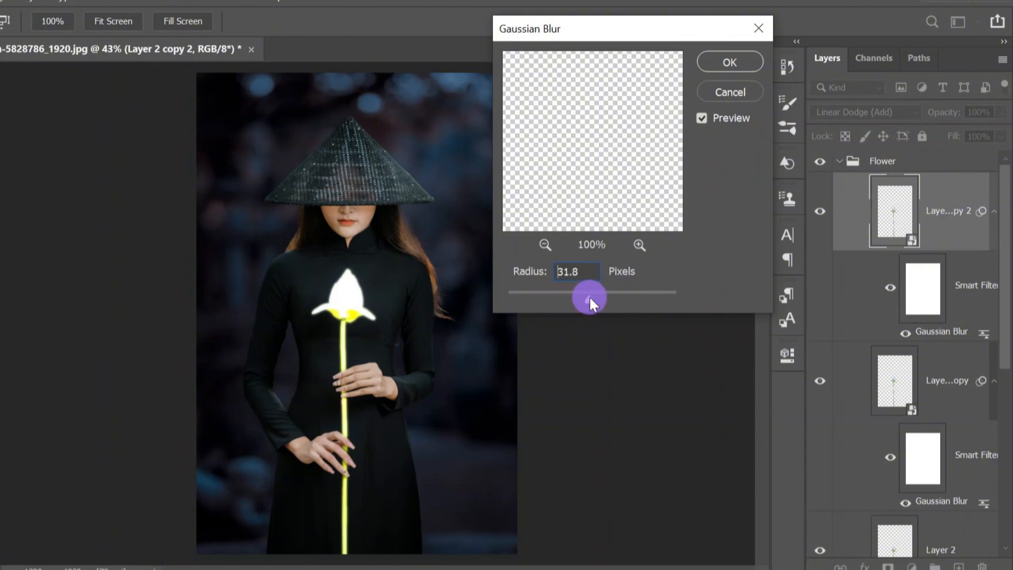
double_click(577, 271)
key(BackSpace)
text(50)
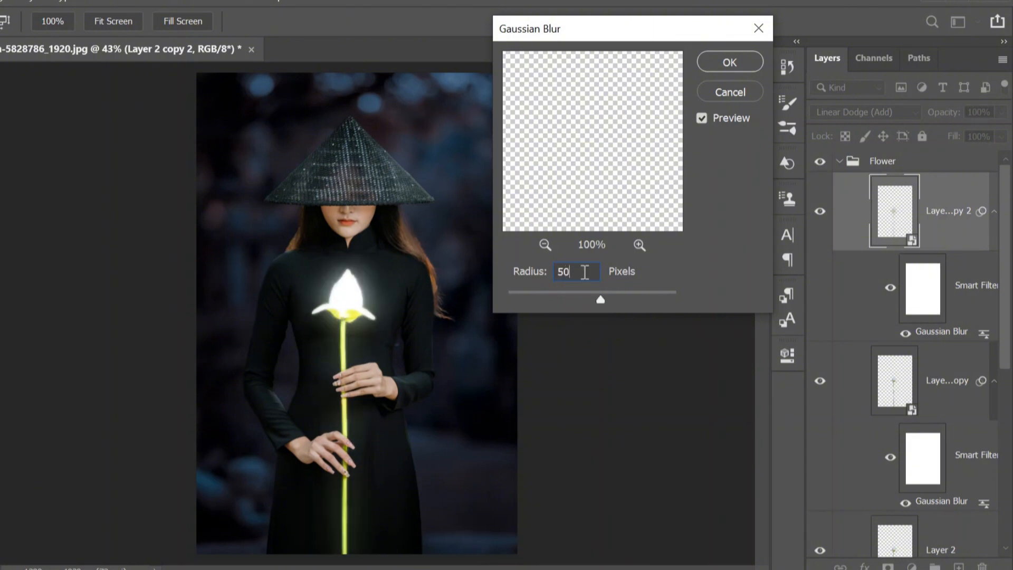
click(727, 60)
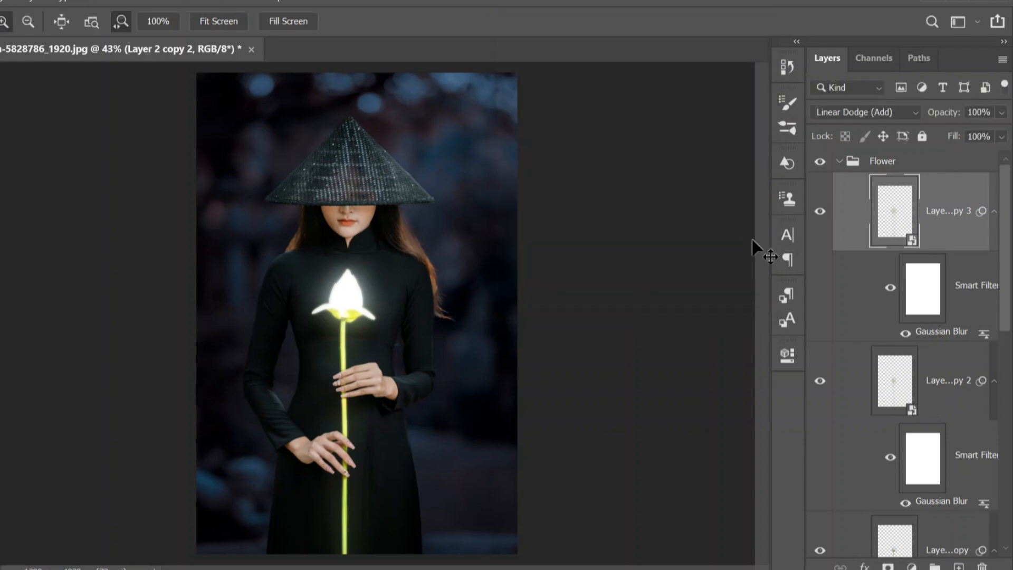
- Duplicate the lotus glow layer again and set its Gaussian Blur radius to 150 pixels
key(ctrl+j)
double_click(950, 332)
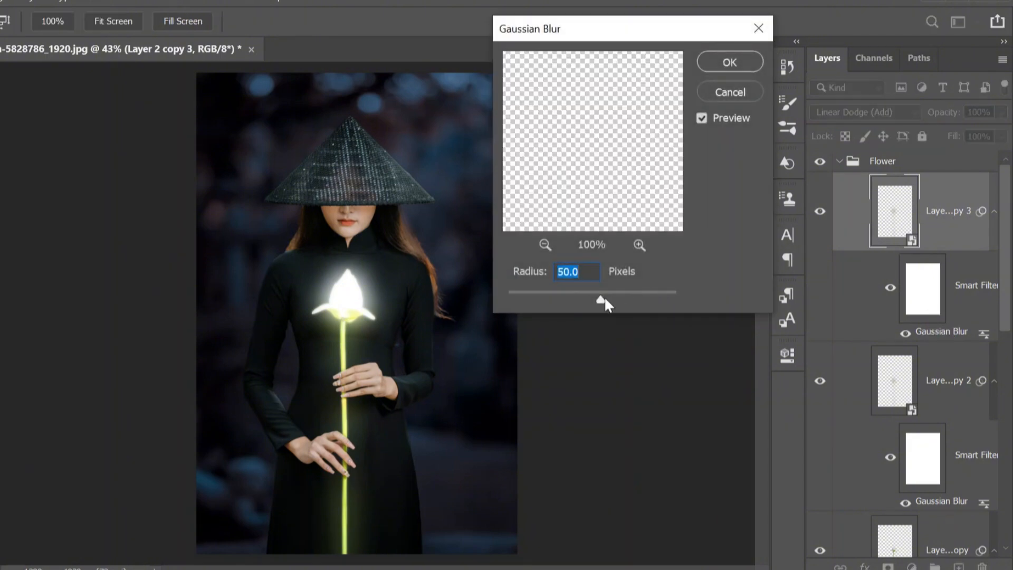
drag(601, 300, 627, 296)
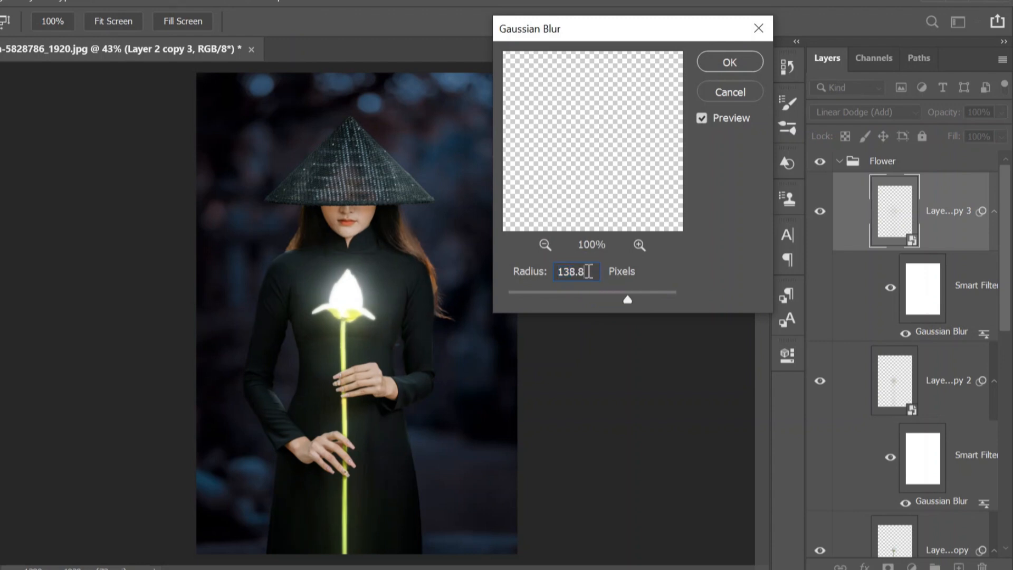
double_click(588, 271)
text(150)
click(729, 61)
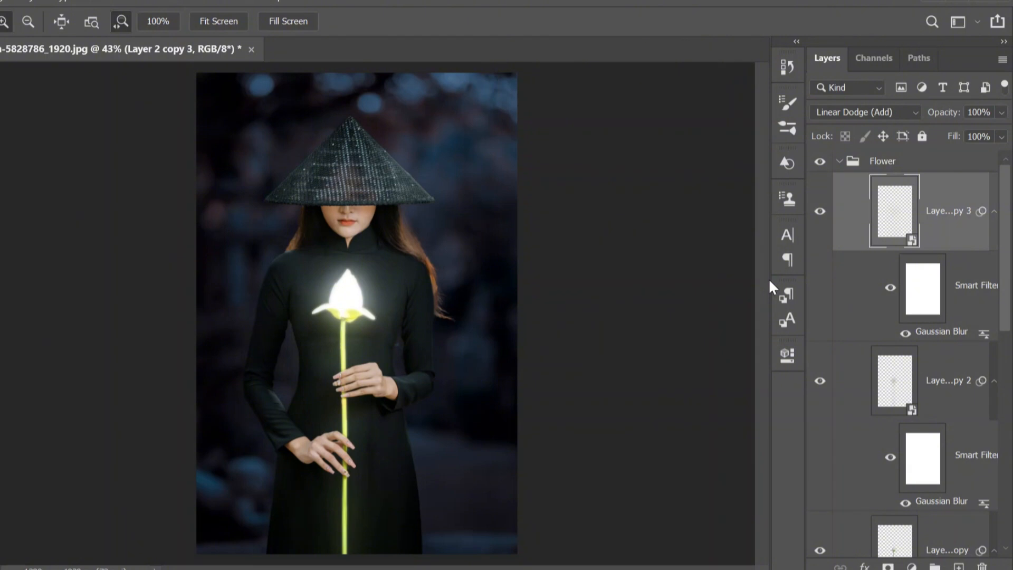
- Duplicate the lotus glow layer once more and set its Gaussian Blur radius to 350 pixels
key(ctrl+j)
double_click(939, 331)
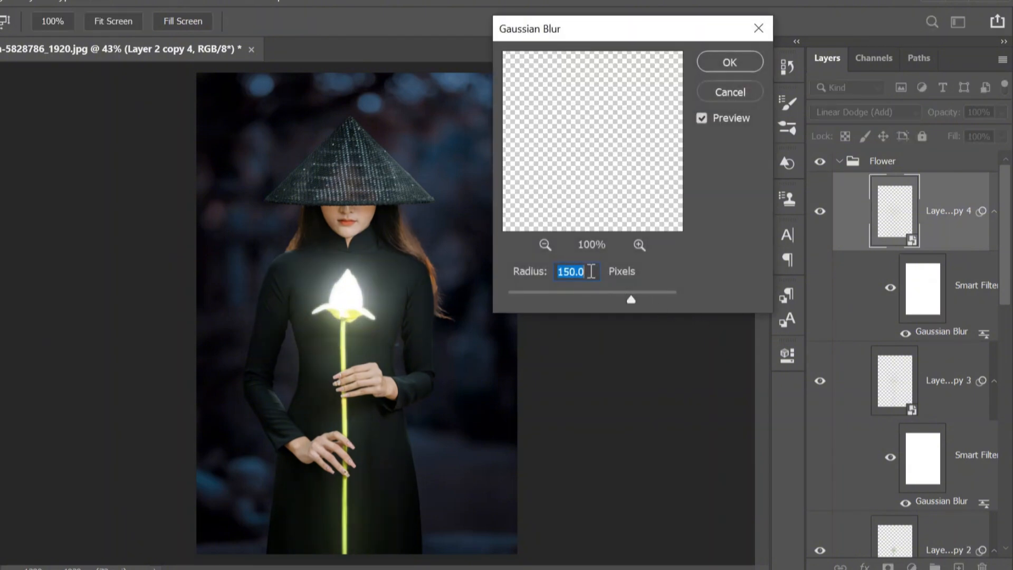
click(582, 270)
key(BackSpace)
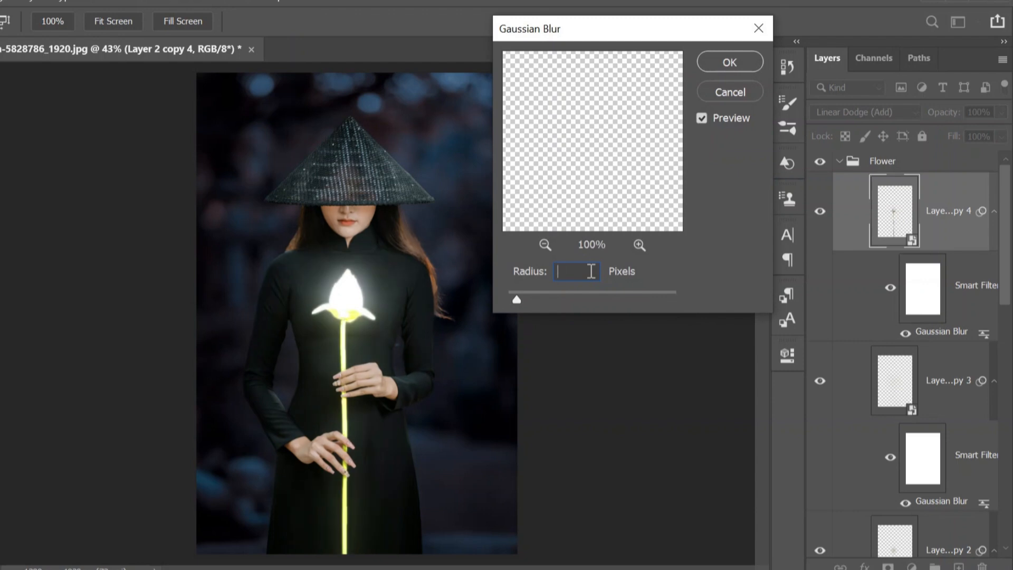
text(350)
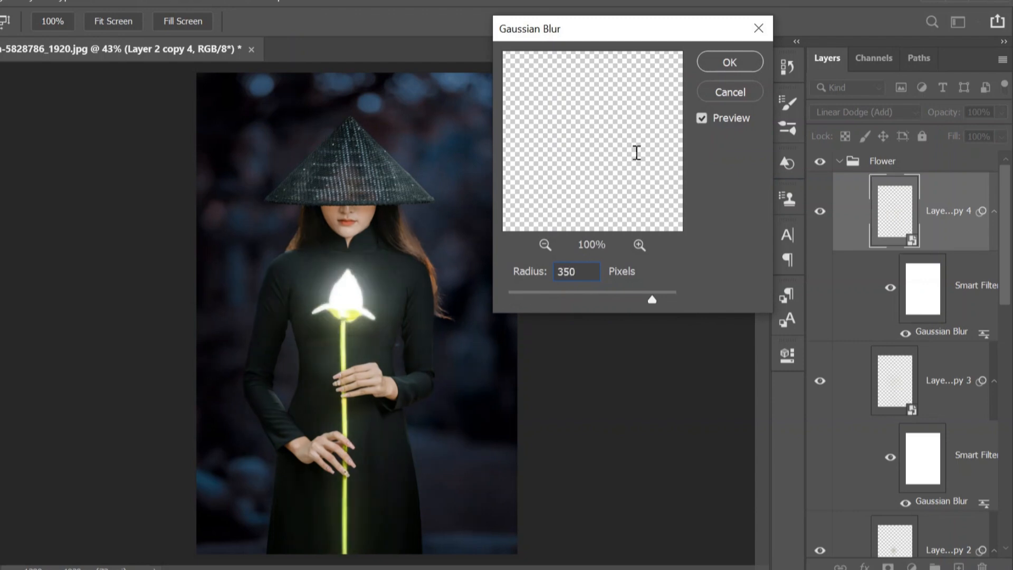
click(731, 60)
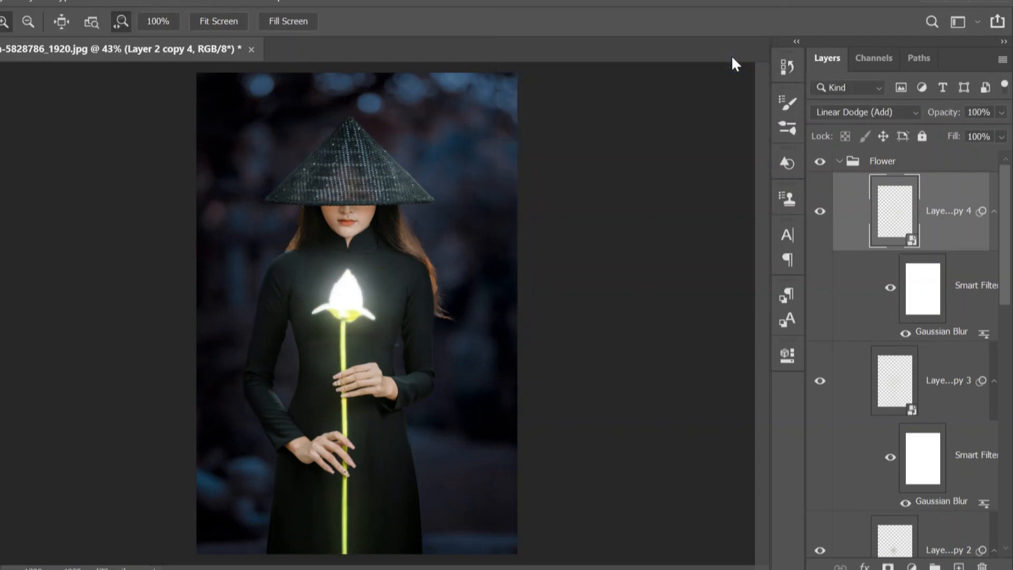
- Collapse the Flower group and add a colorized Hue/Saturation adjustment clipped to it
click(838, 161)
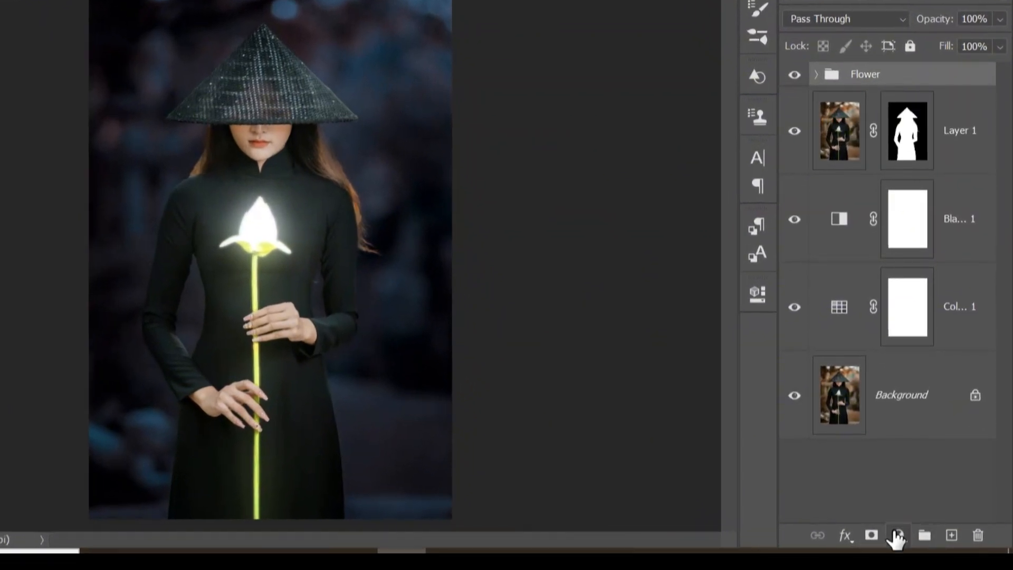
click(896, 536)
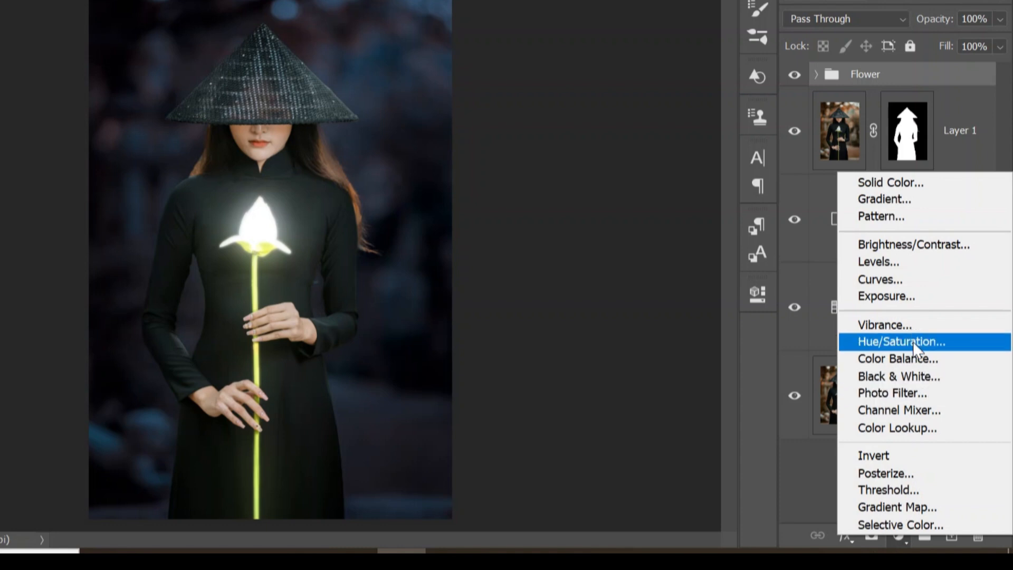
click(914, 341)
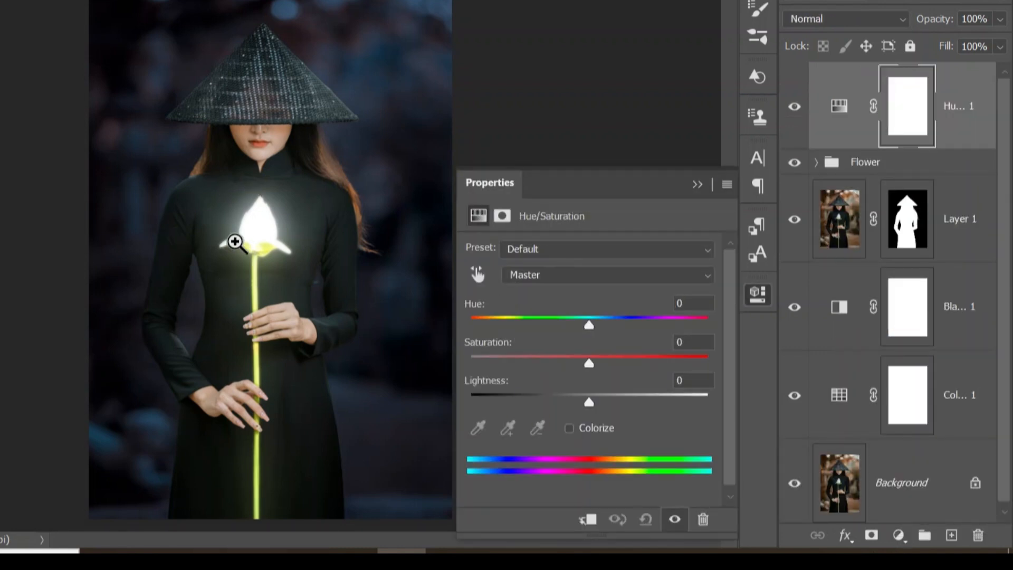
click(569, 428)
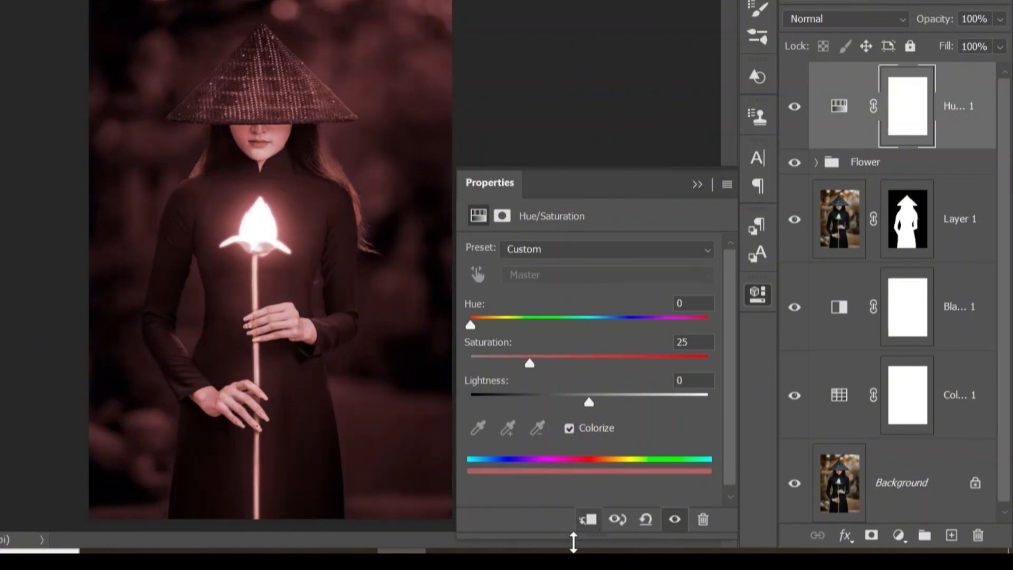
click(587, 521)
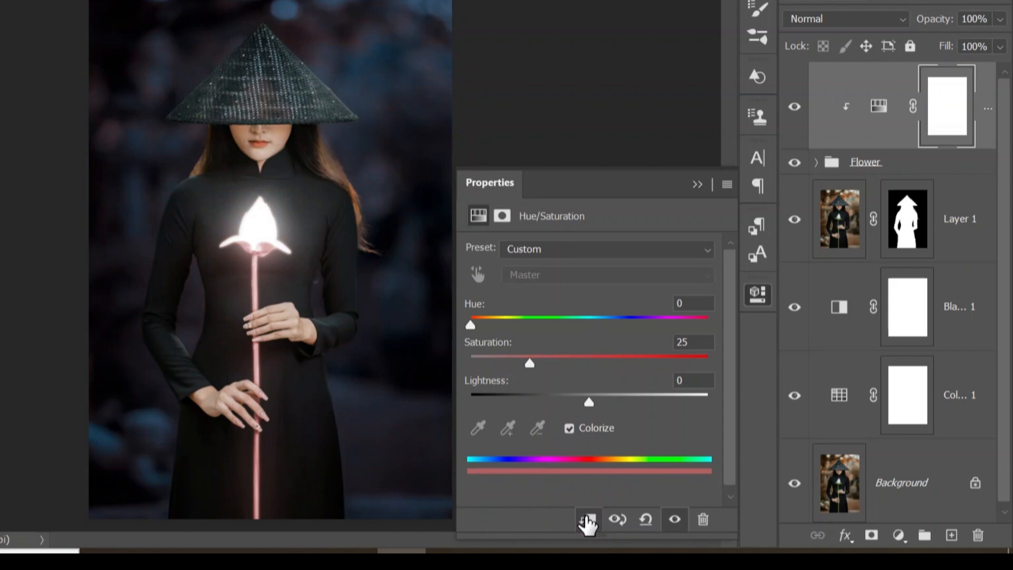
- Set the Hue/Saturation hue to 114 and saturation to 100 to tint the lotus green
drag(470, 324, 542, 322)
drag(529, 359, 812, 372)
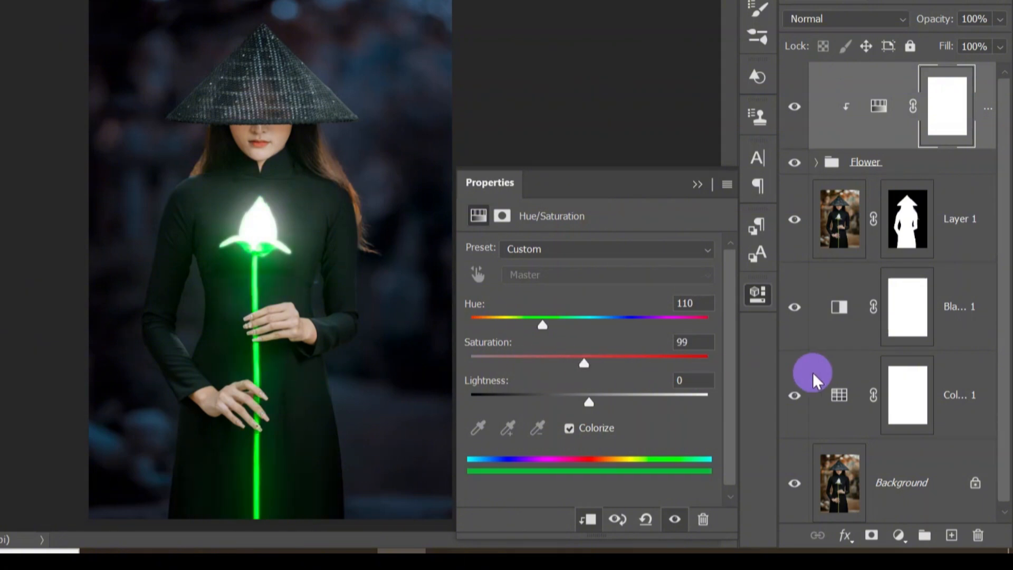
click(696, 184)
- Convert the Flower group into a smart object
click(865, 158)
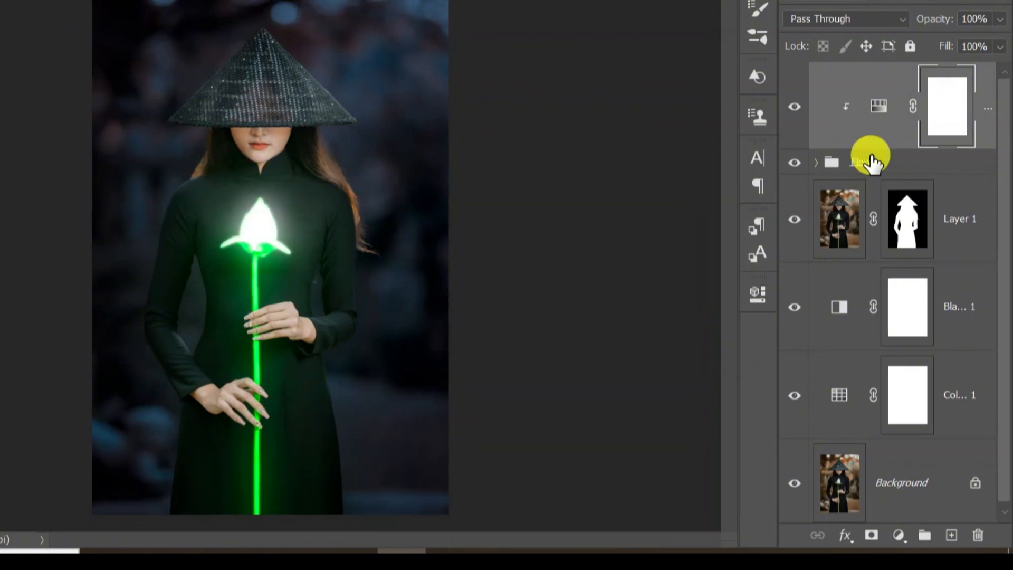
right_click(871, 158)
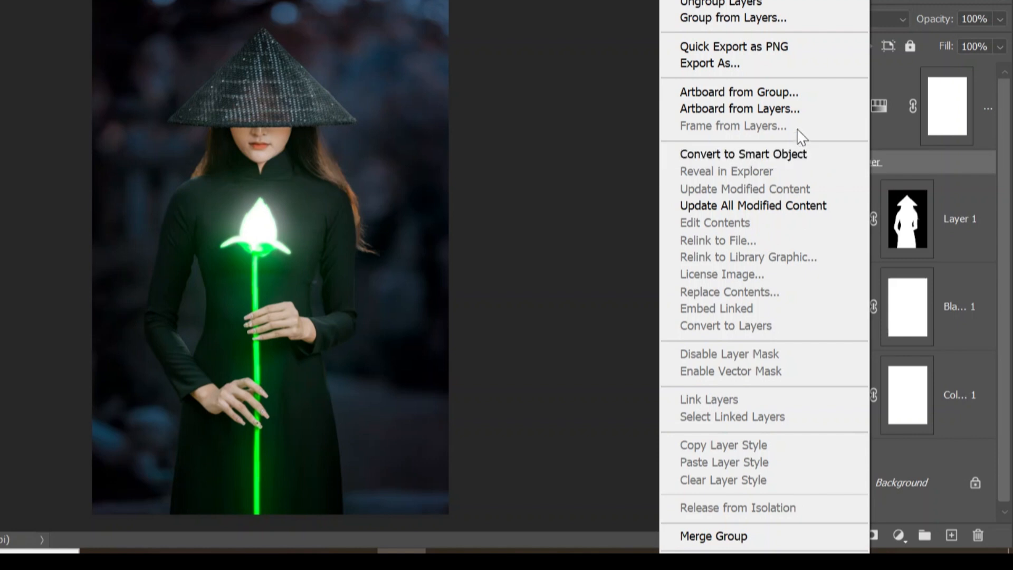
click(776, 152)
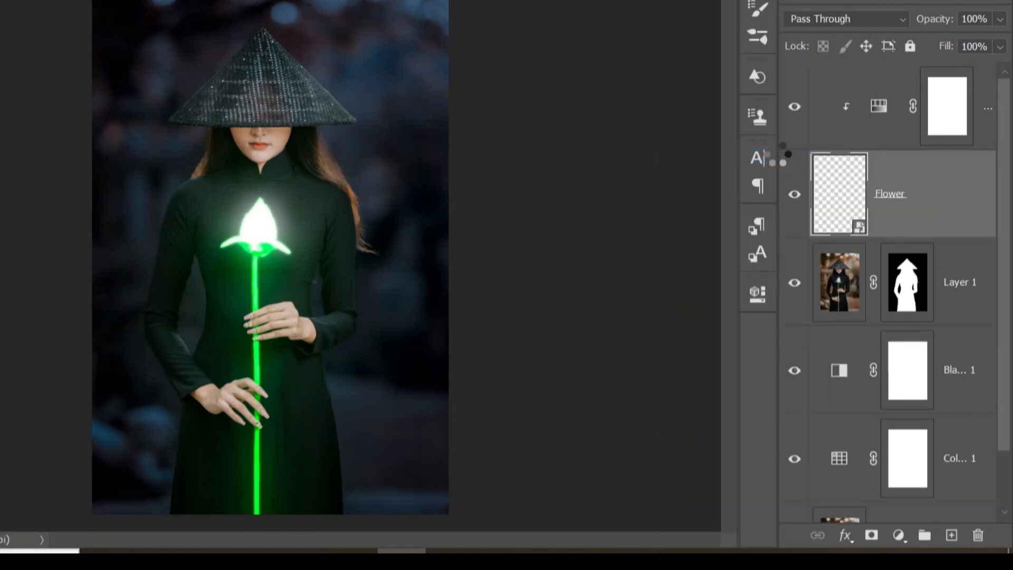
- Add an Exposure adjustment clipped to the woman's layer, lowering exposure to about -2.4
click(963, 279)
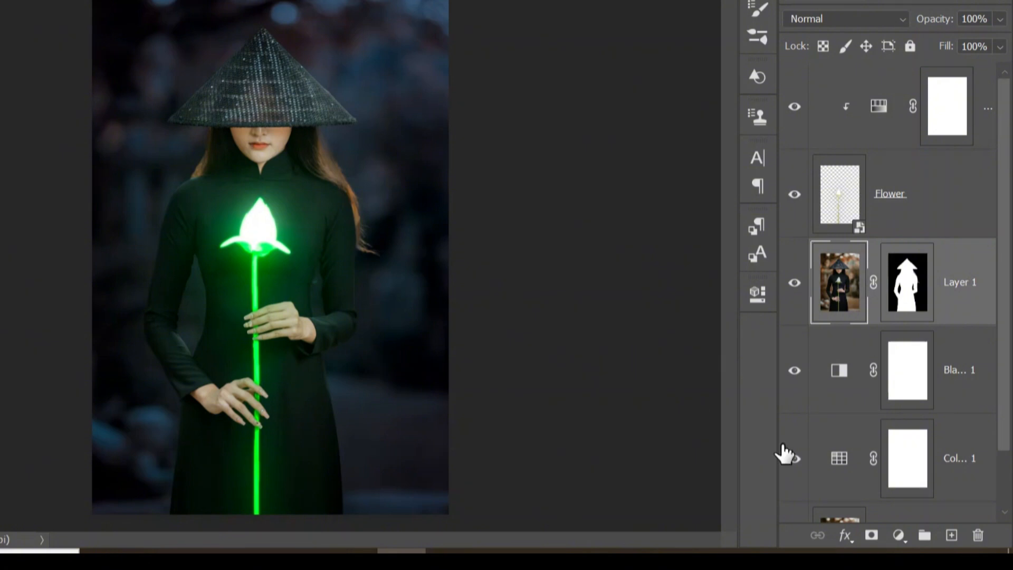
click(897, 535)
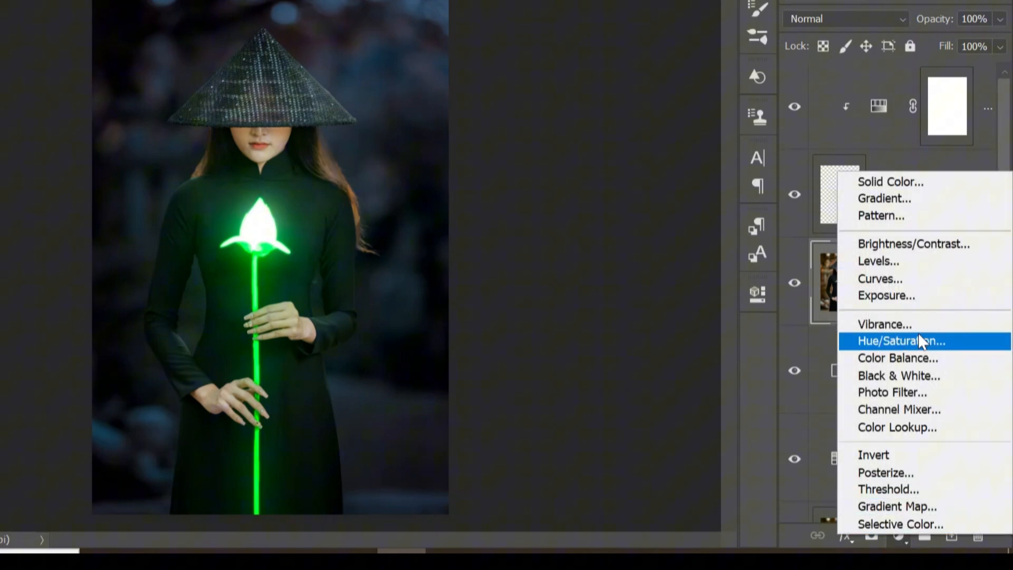
click(917, 294)
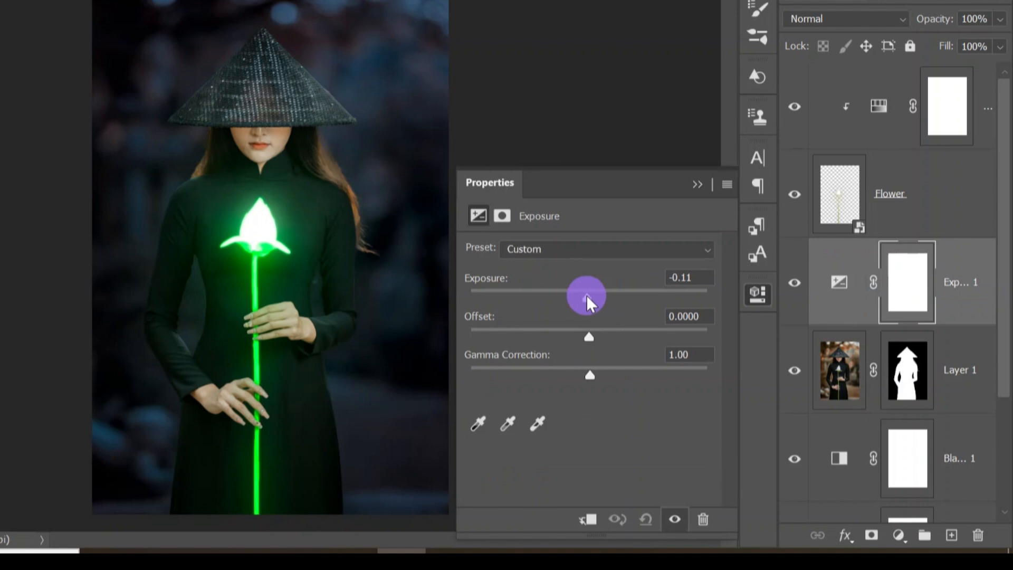
drag(586, 295, 549, 298)
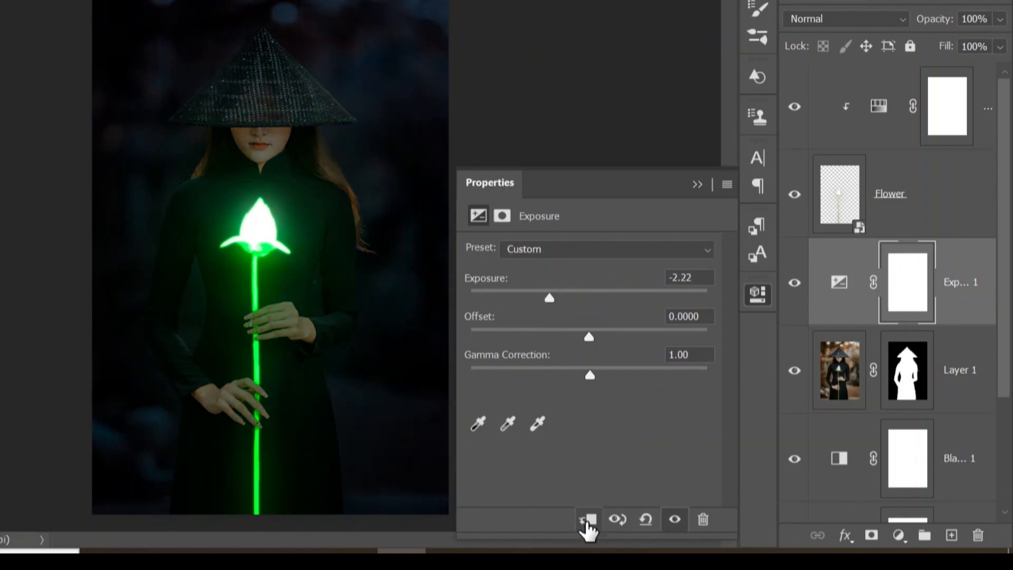
click(587, 520)
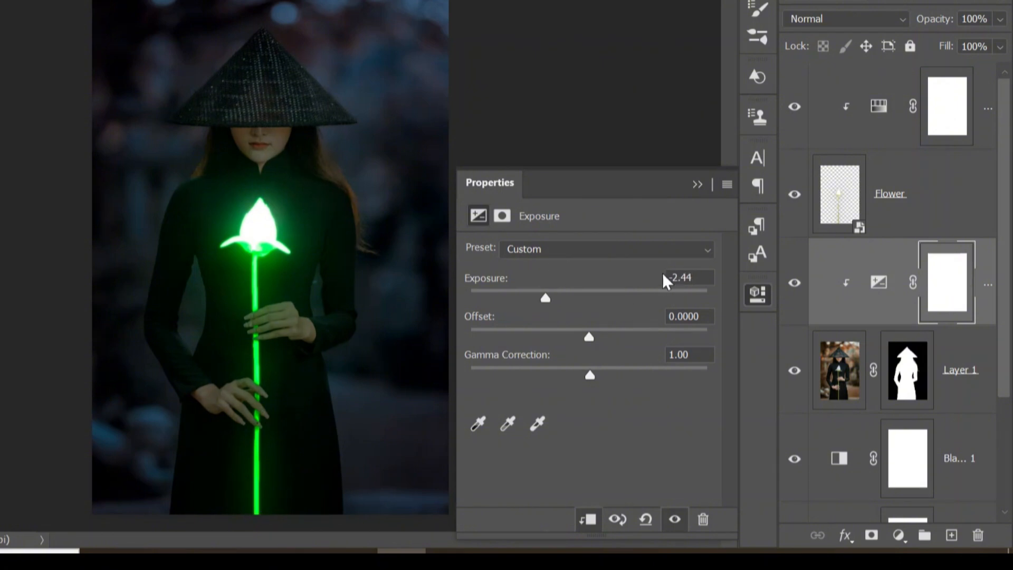
- Paint black on the Exposure layer's mask with a soft 10% flow brush around the glowing lotus on the chest
click(694, 181)
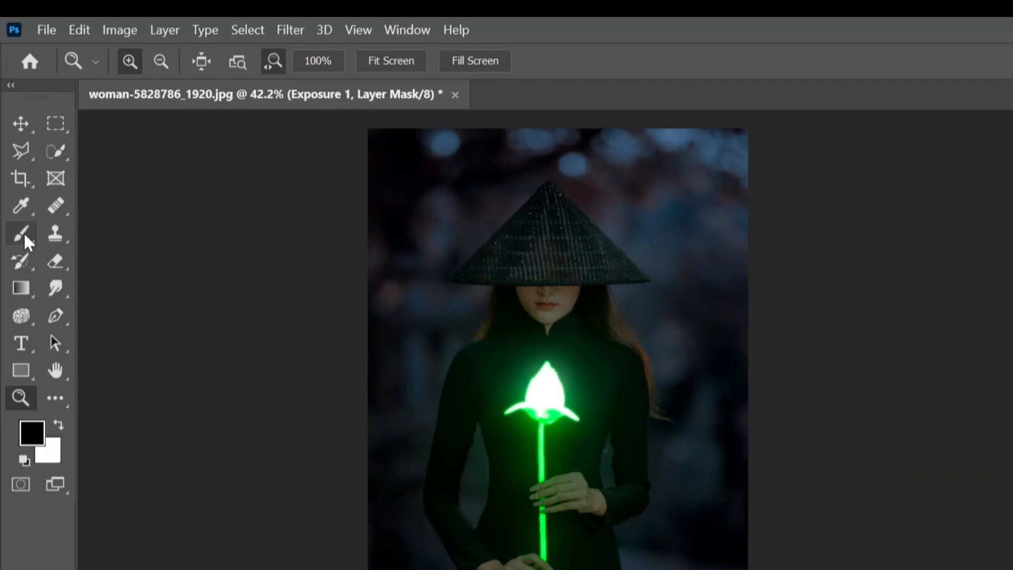
click(23, 233)
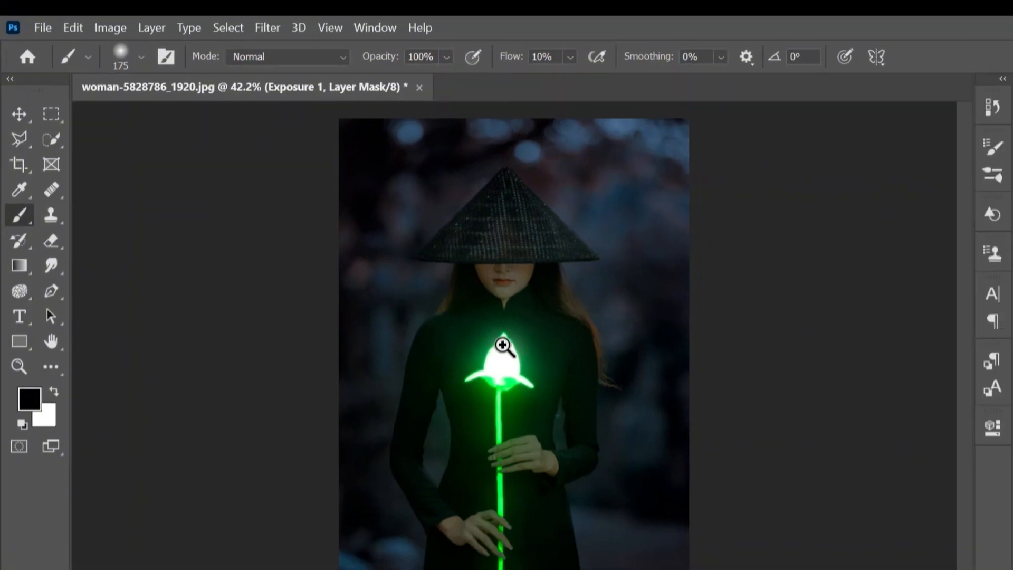
key(z)
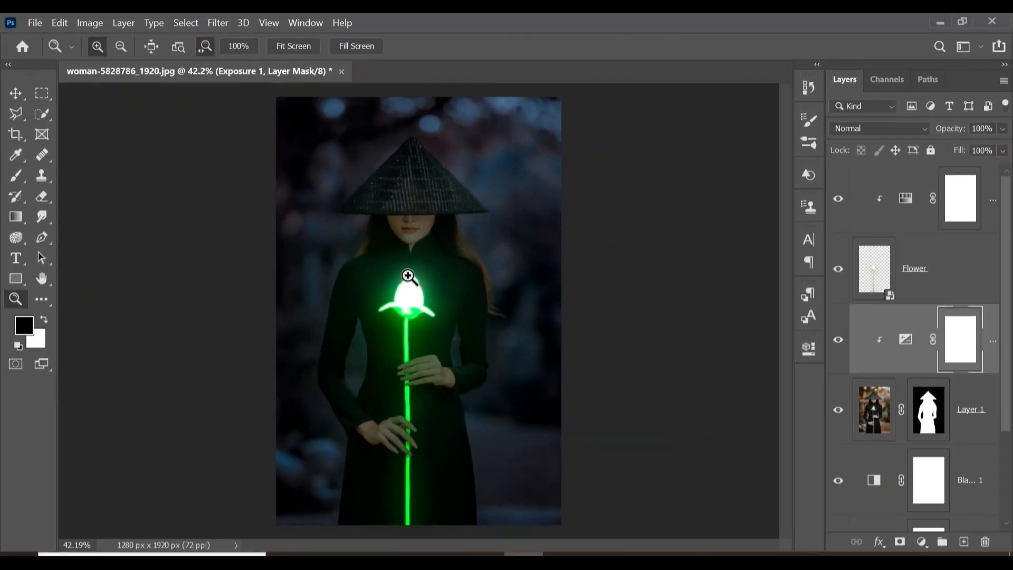
drag(400, 212, 458, 202)
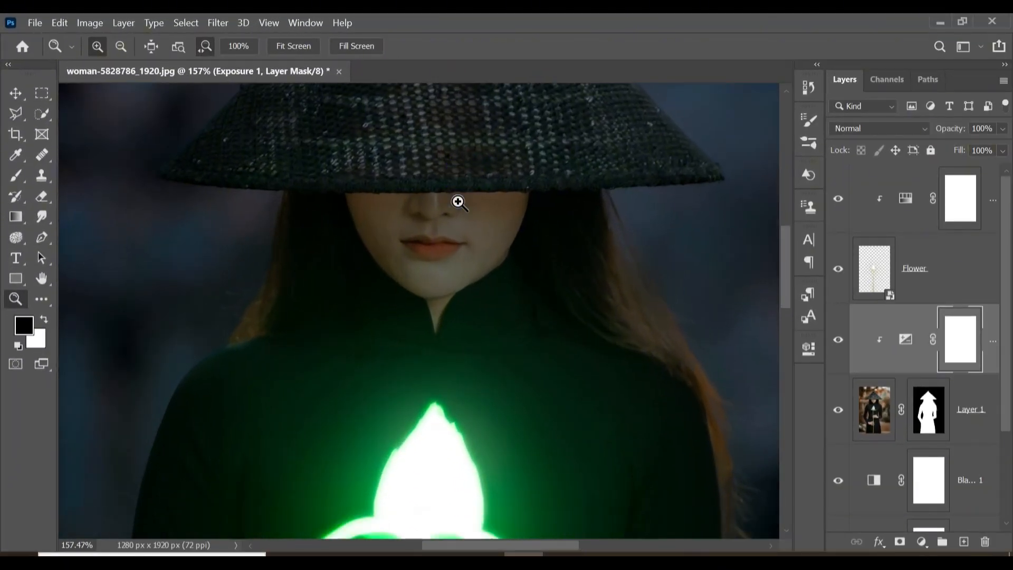
scroll(458, 202, down, 2)
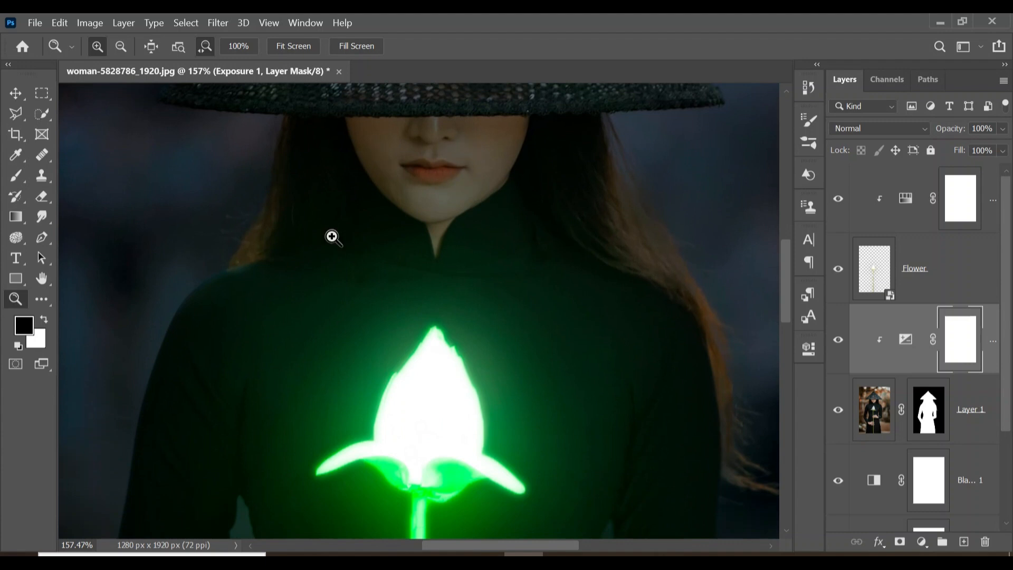
click(16, 175)
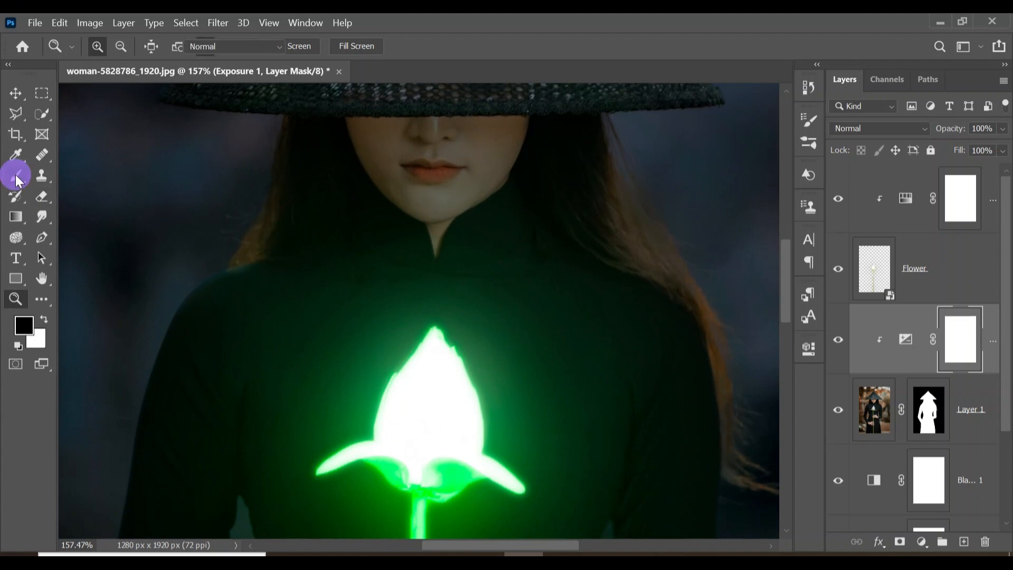
mouse_move(432, 182)
mouse_down()
mouse_move(474, 159)
mouse_move(401, 173)
mouse_move(488, 170)
mouse_move(506, 158)
mouse_move(412, 154)
mouse_move(494, 144)
mouse_move(337, 147)
mouse_move(394, 158)
mouse_move(322, 168)
mouse_move(549, 299)
mouse_move(553, 189)
mouse_move(557, 258)
mouse_move(350, 176)
mouse_move(393, 141)
mouse_move(291, 350)
mouse_up()
key(bracketleft)
key(bracketleft)
scroll(293, 350, down, 4)
key(bracketright)
key(bracketright)
key(bracketright)
mouse_move(520, 254)
mouse_down()
mouse_move(546, 151)
mouse_move(562, 201)
mouse_move(519, 390)
mouse_move(584, 265)
mouse_move(568, 267)
mouse_move(563, 287)
mouse_move(613, 208)
mouse_move(465, 247)
mouse_move(451, 153)
mouse_move(436, 149)
mouse_move(277, 189)
mouse_move(299, 367)
mouse_move(319, 406)
mouse_move(305, 277)
mouse_up()
scroll(304, 277, down, 4)
drag(305, 277, 325, 267)
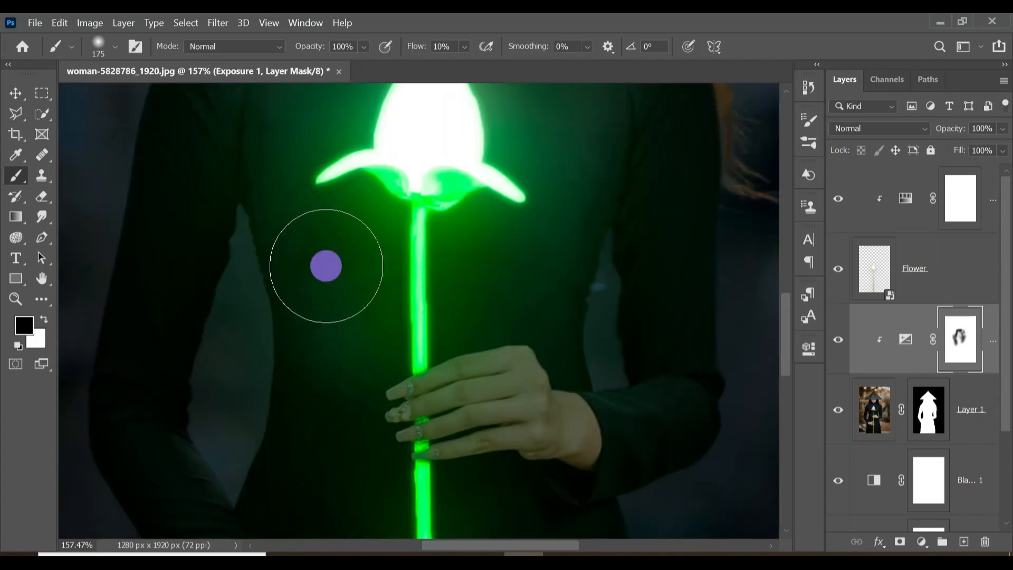
- Continue painting the Exposure mask along the stem, the dress beside it and the lower hand
scroll(557, 277, up, 5)
click(557, 277)
scroll(557, 277, down, 5)
key(bracketleft)
key(bracketleft)
key(bracketleft)
key(bracketleft)
key(bracketright)
key(bracketright)
drag(657, 181, 647, 253)
mouse_move(192, 335)
mouse_down()
mouse_move(181, 398)
mouse_move(225, 81)
mouse_up()
scroll(226, 132, up, 3)
mouse_move(225, 174)
mouse_down()
mouse_move(224, 238)
mouse_move(225, 201)
mouse_up()
scroll(226, 182, down, 8)
key(bracketleft)
key(bracketleft)
key(bracketleft)
key(bracketleft)
mouse_move(194, 237)
mouse_down()
mouse_move(183, 260)
mouse_move(239, 329)
mouse_move(277, 346)
mouse_up()
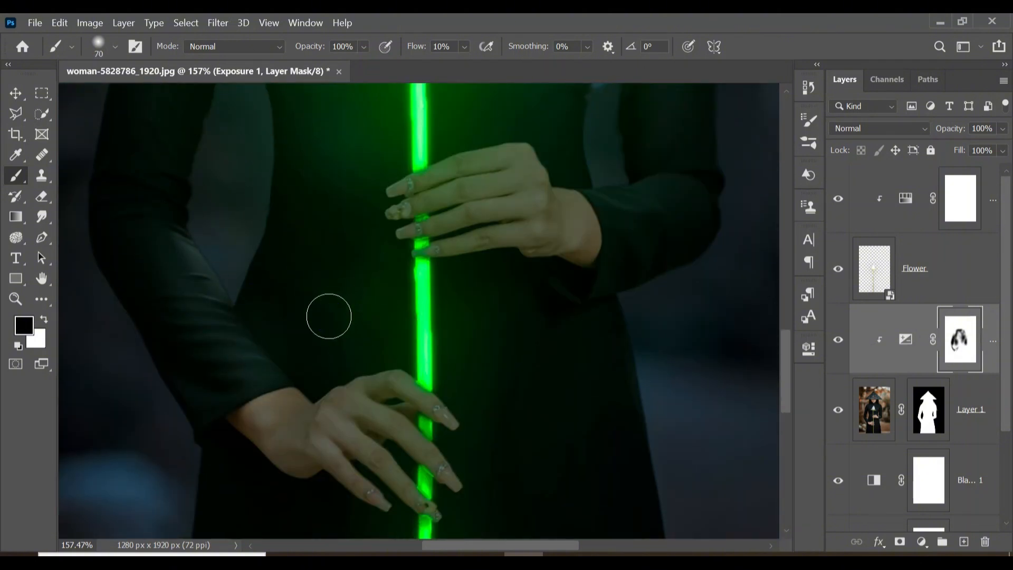
mouse_move(279, 395)
mouse_down()
mouse_move(299, 402)
mouse_move(247, 352)
mouse_up()
key(bracketleft)
key(bracketleft)
key(bracketleft)
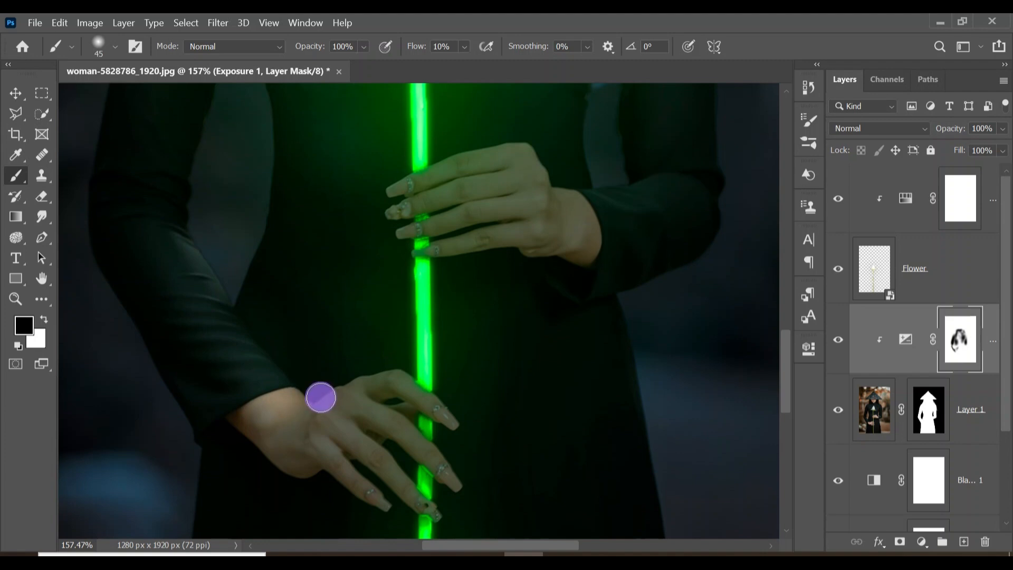
mouse_move(321, 399)
mouse_down()
mouse_move(376, 372)
mouse_move(452, 366)
mouse_up()
- Zoom in and paint the Exposure mask over the lower hand's fingers and wrist near the stem
key(z)
key(bracketleft)
key(bracketleft)
mouse_move(359, 377)
mouse_down()
mouse_move(396, 382)
mouse_move(448, 416)
mouse_move(524, 493)
mouse_move(308, 385)
mouse_move(339, 388)
mouse_up()
scroll(411, 315, down, 5)
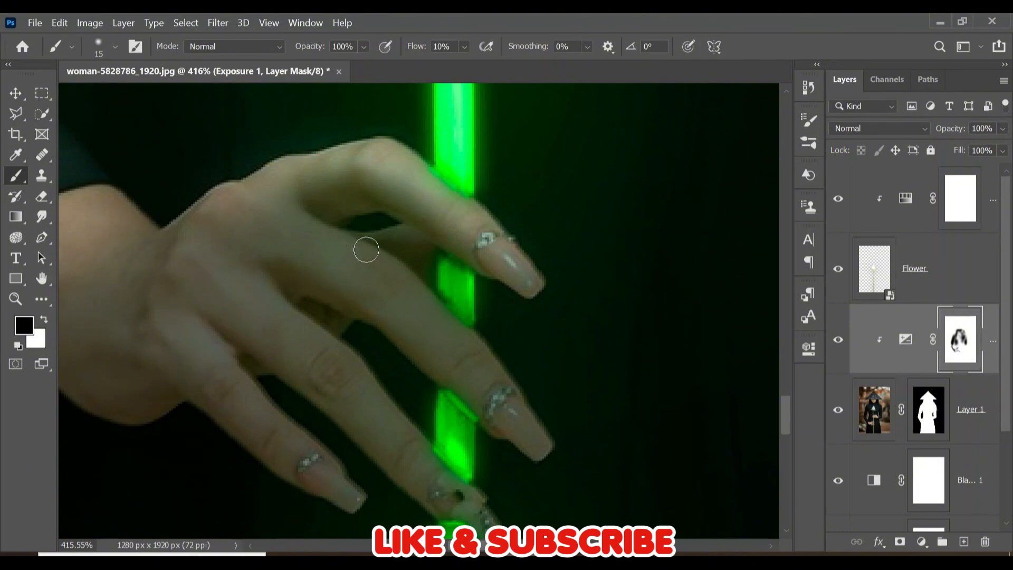
mouse_move(366, 250)
mouse_down()
mouse_move(505, 373)
mouse_move(415, 293)
mouse_move(319, 228)
mouse_up()
scroll(319, 228, down, 1)
mouse_move(374, 332)
mouse_down()
mouse_move(445, 418)
mouse_move(359, 311)
mouse_move(253, 339)
mouse_move(323, 398)
mouse_up()
scroll(432, 382, up, 5)
scroll(432, 381, left, 5)
key(bracketright)
key(bracketright)
key(bracketright)
mouse_move(475, 375)
mouse_down()
mouse_move(407, 375)
mouse_move(311, 463)
mouse_move(565, 426)
mouse_move(459, 385)
mouse_up()
scroll(580, 268, down, 6)
scroll(437, 494, left, 2)
scroll(437, 494, up, 7)
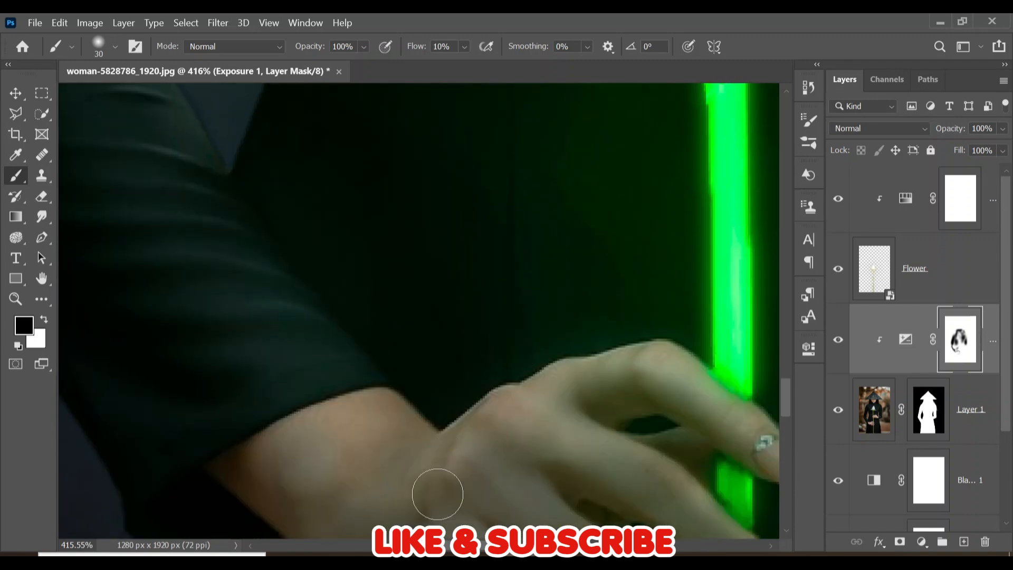
scroll(602, 373, right, 10)
mouse_move(544, 274)
mouse_down()
mouse_move(205, 366)
mouse_move(611, 346)
mouse_up()
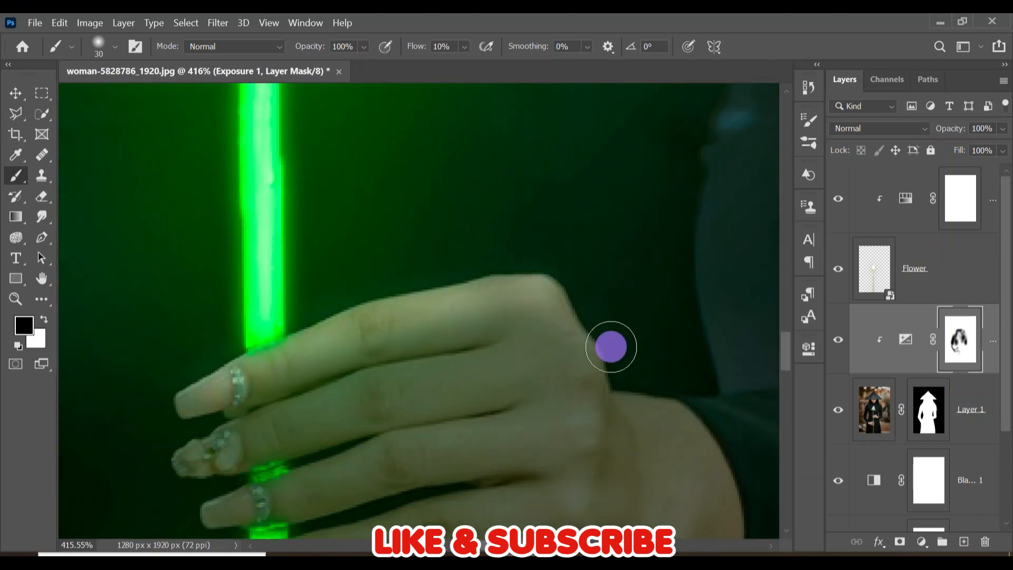
- Paint the Exposure mask over the upper hand's fingers and knuckles beside the stem, then view the whole image
scroll(585, 369, down, 6)
scroll(535, 409, right, 11)
key(bracketright)
key(bracketright)
key(bracketright)
mouse_move(386, 284)
mouse_down()
mouse_move(699, 202)
mouse_move(449, 336)
mouse_up()
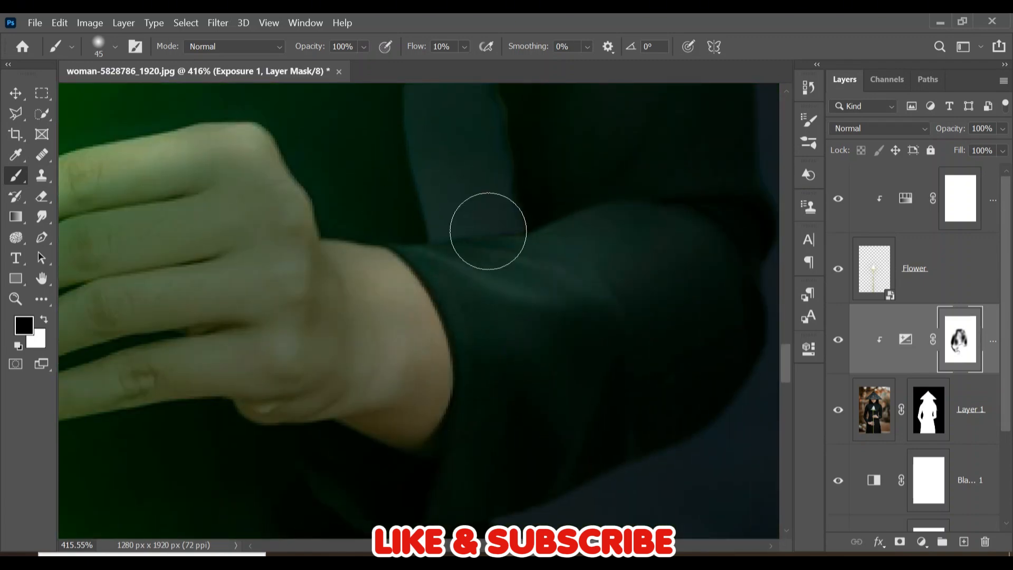
scroll(611, 237, up, 5)
scroll(475, 328, left, 10)
scroll(356, 335, down, 8)
key(bracketleft)
key(bracketleft)
key(bracketleft)
key(bracketleft)
key(bracketleft)
key(bracketleft)
key(bracketleft)
click(286, 340)
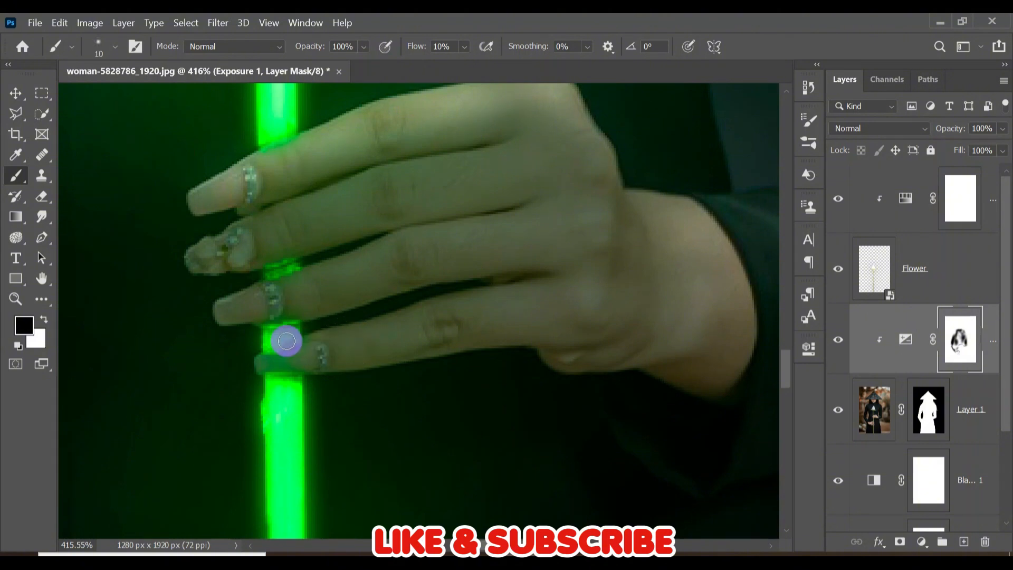
mouse_move(286, 340)
mouse_down()
mouse_move(370, 317)
mouse_move(258, 353)
mouse_move(238, 291)
mouse_move(384, 240)
mouse_up()
click(324, 259)
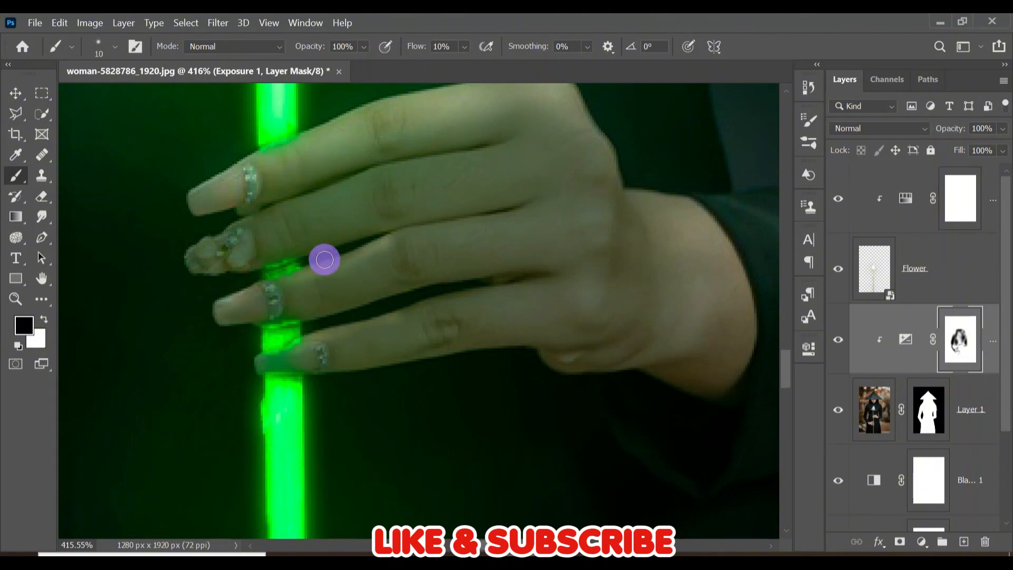
drag(325, 259, 263, 289)
scroll(316, 355, down, 10)
scroll(317, 355, left, 6)
key(z)
drag(605, 291, 527, 293)
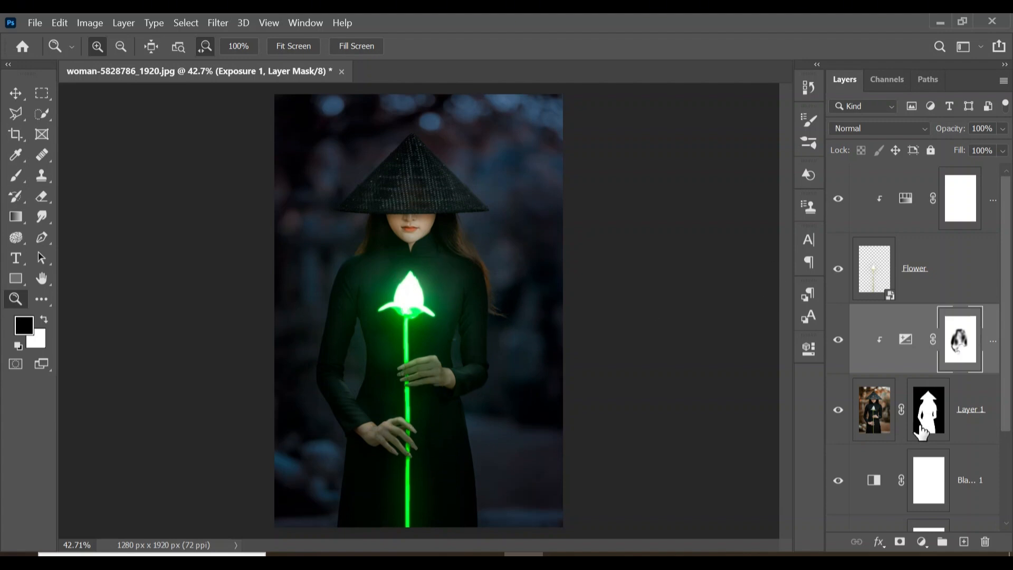
- Add a Hue/Saturation adjustment above the Exposure layer, clip it to the woman's layer and enable Colorize
click(921, 544)
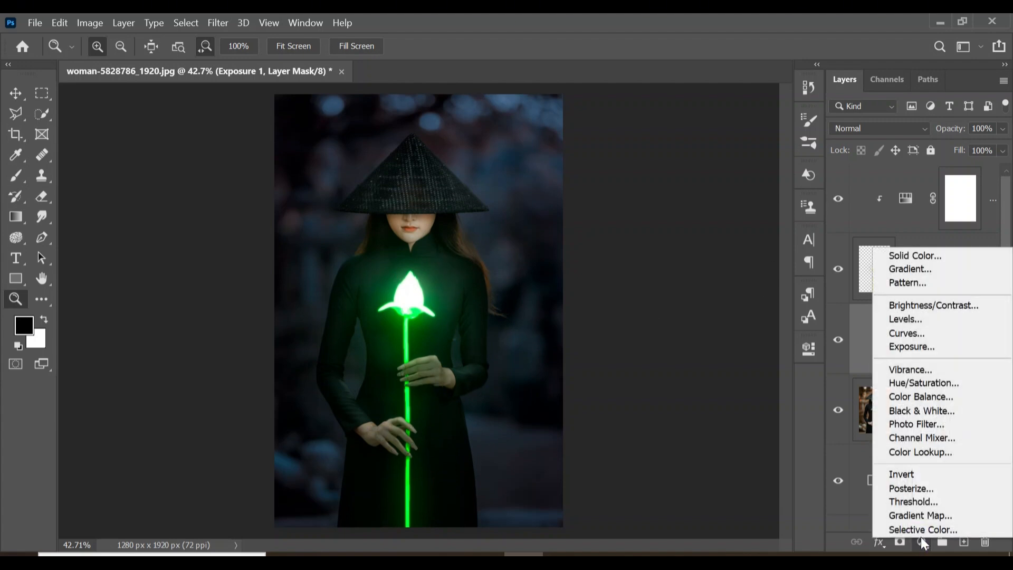
click(943, 387)
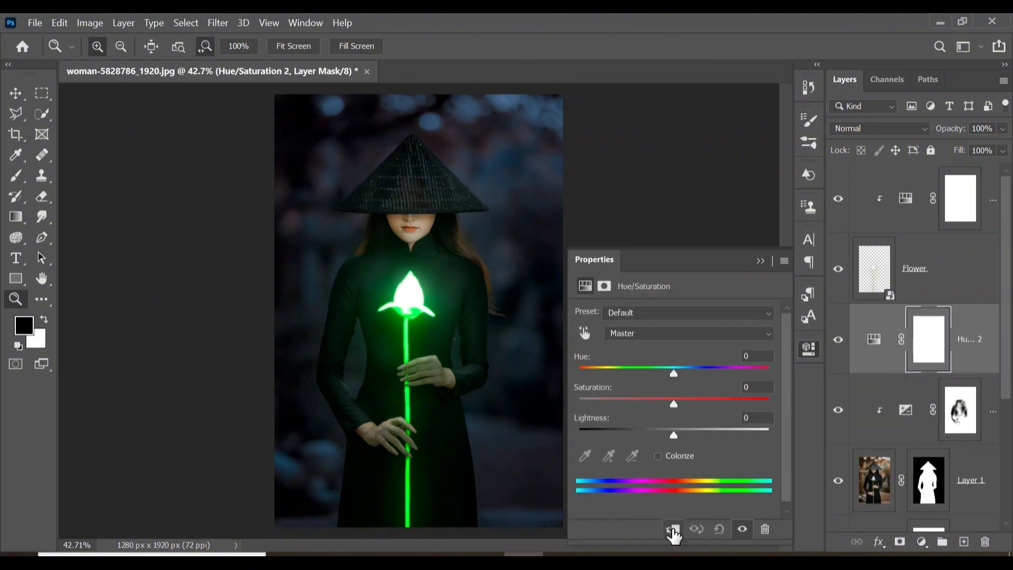
click(673, 530)
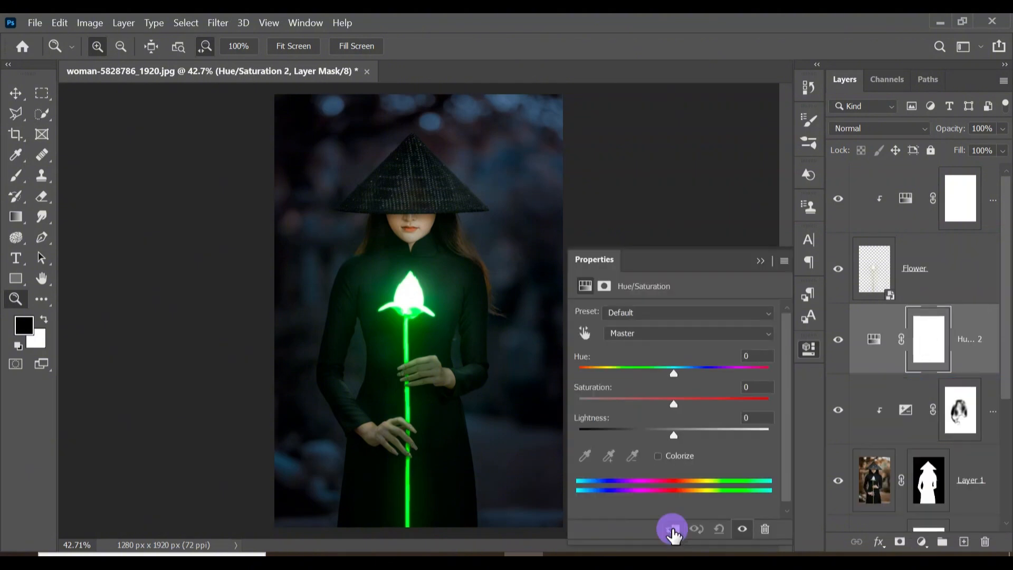
click(658, 456)
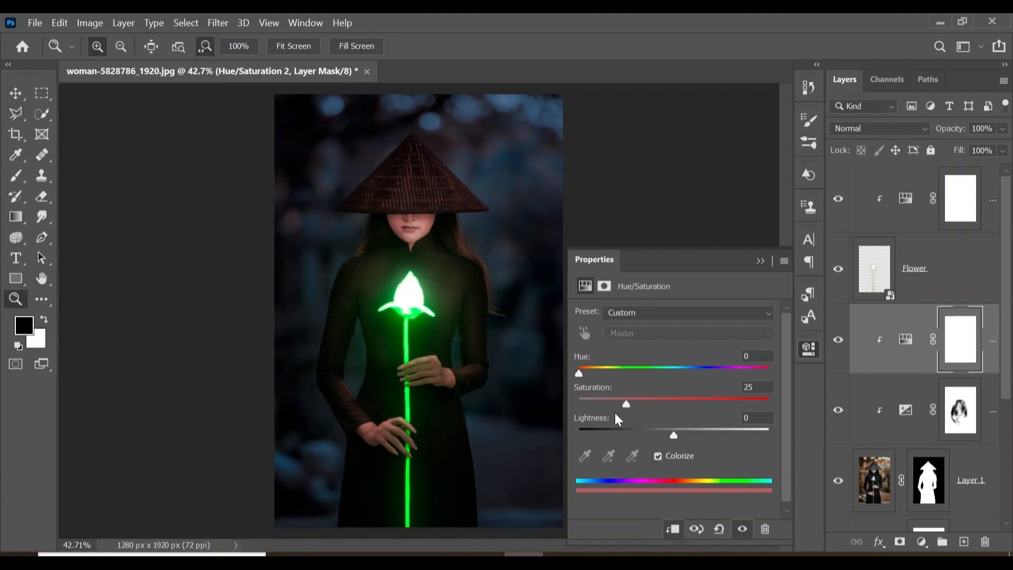
- Set the Hue/Saturation hue to 116 and saturation to 100 for a green tint
drag(580, 376, 639, 374)
drag(626, 404, 784, 411)
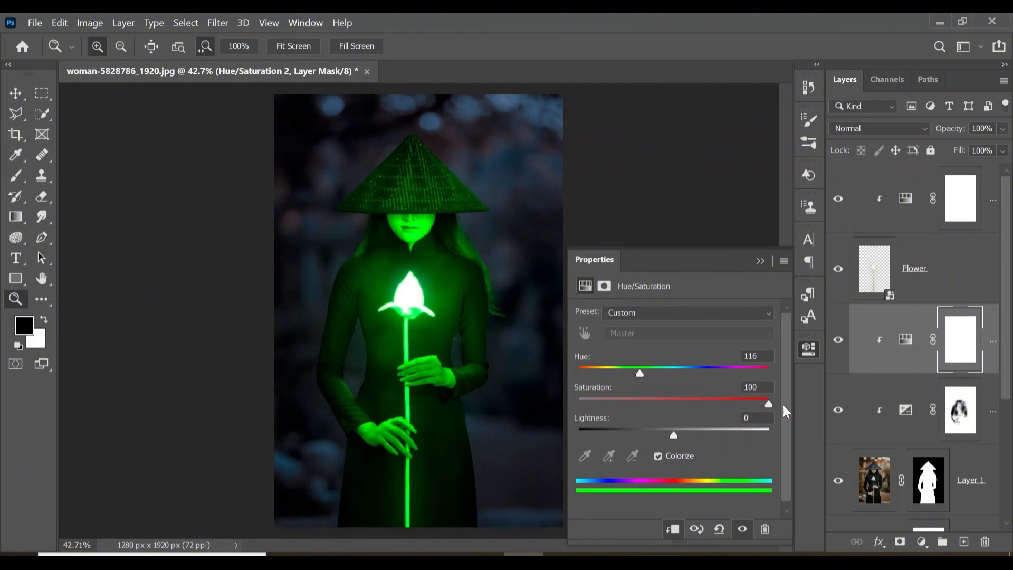
click(761, 261)
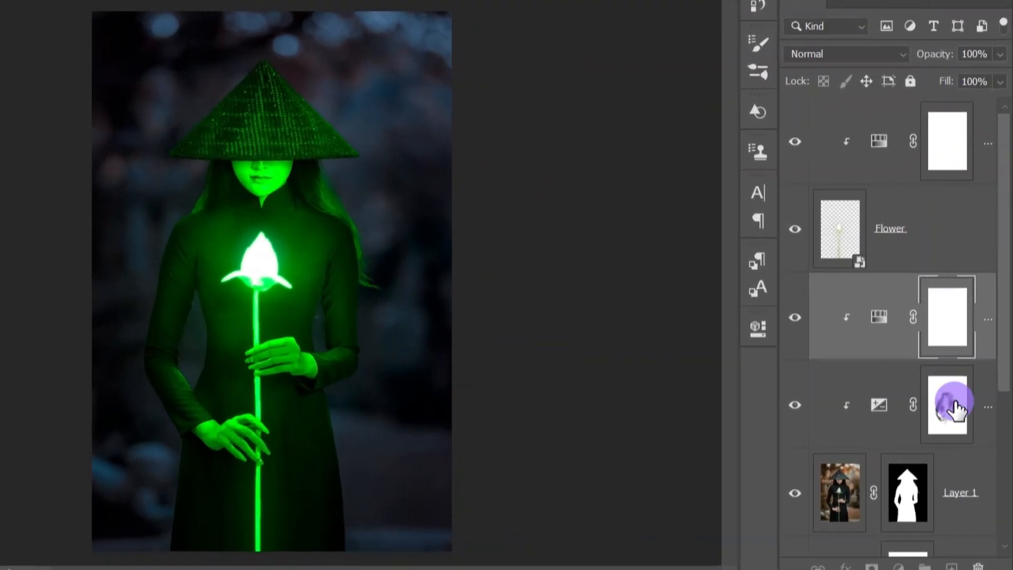
- Copy the Exposure layer's mask onto the new Hue/Saturation layer, replacing its mask, and invert it
click(960, 411)
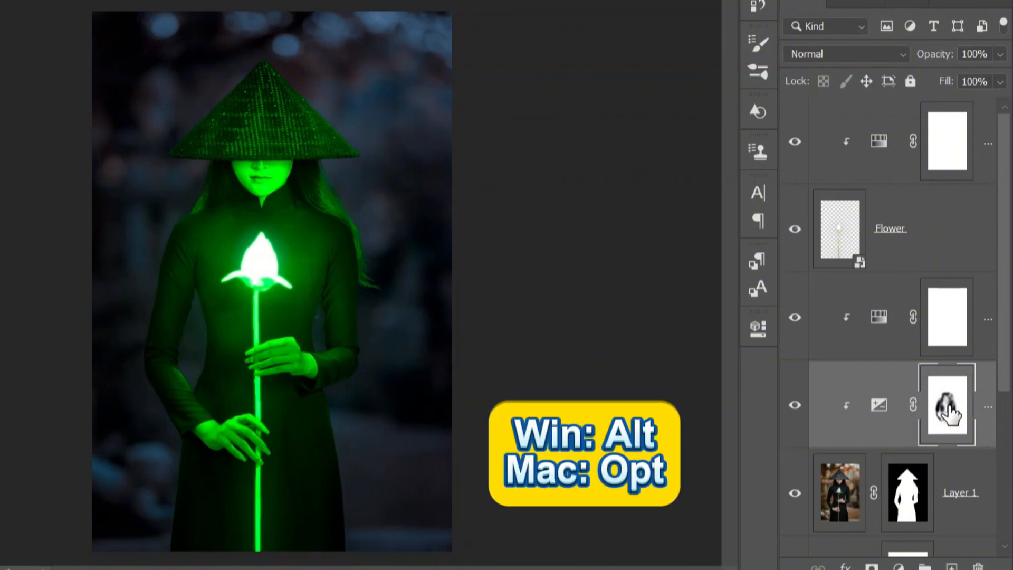
drag(947, 411, 947, 307)
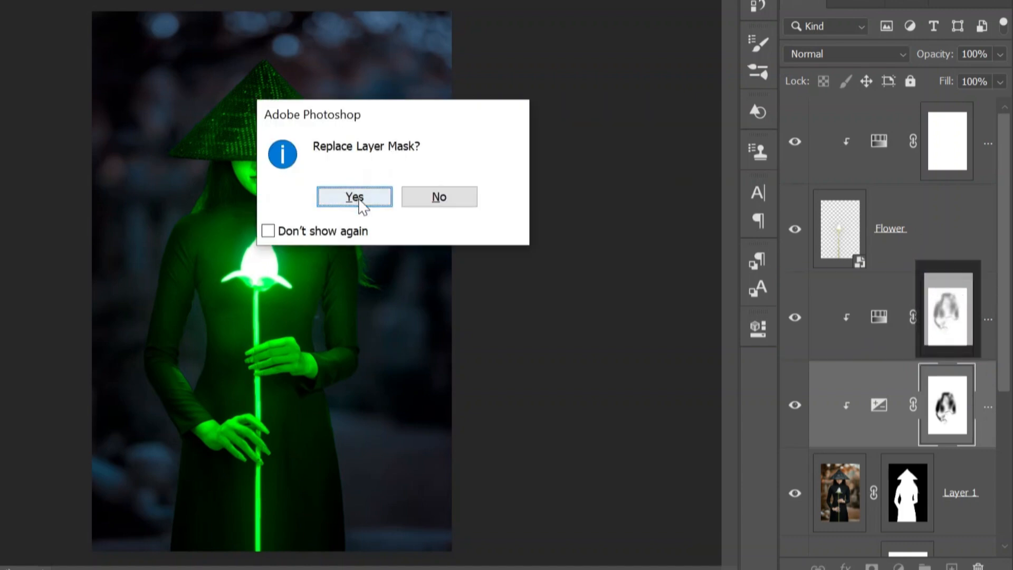
click(359, 199)
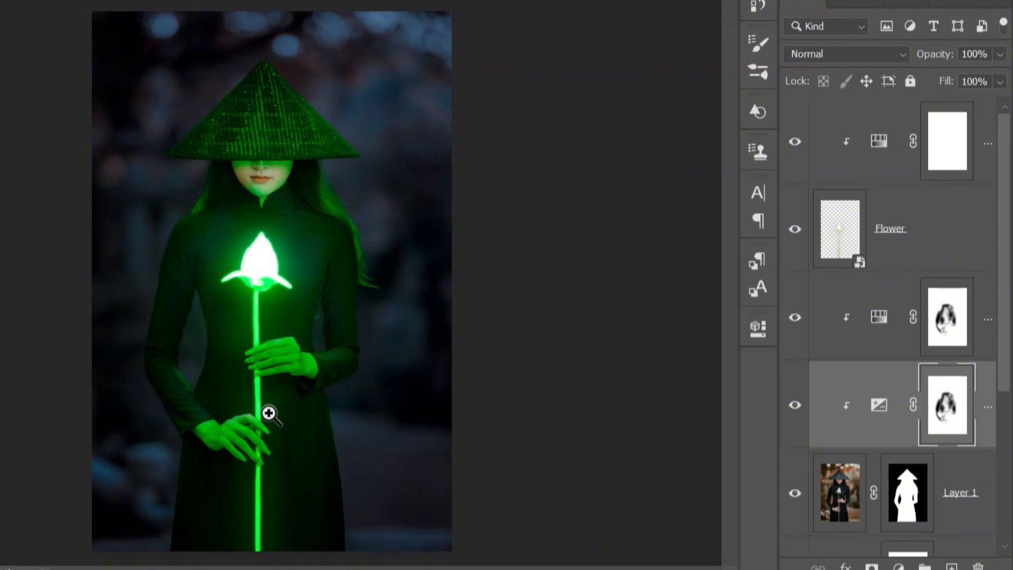
click(948, 307)
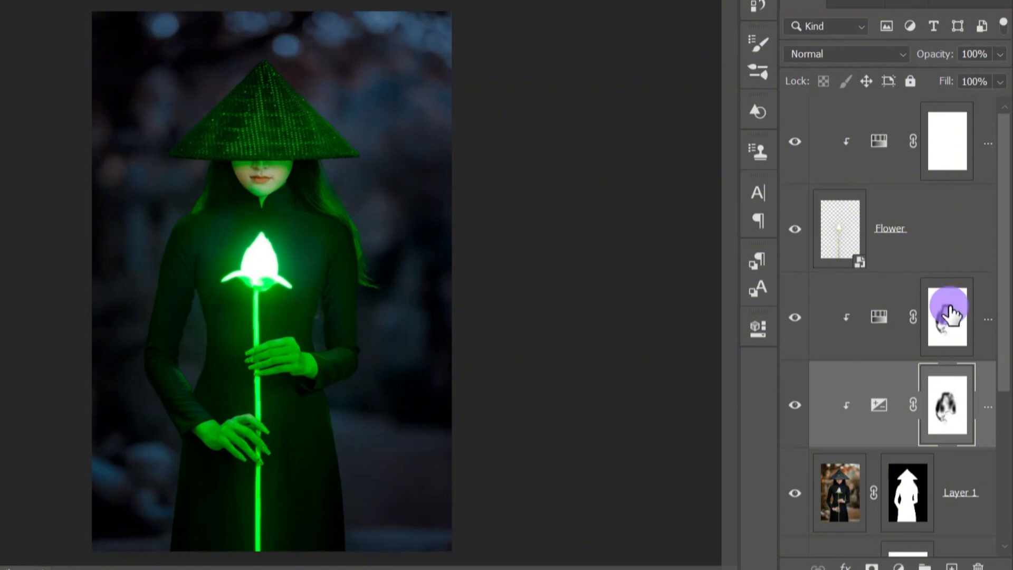
key(ctrl+i)
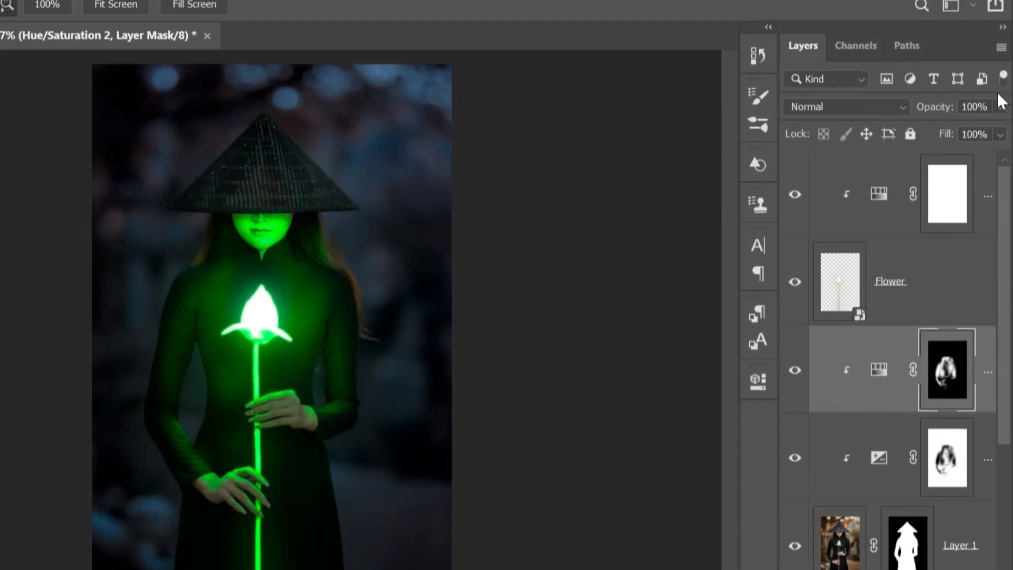
- Lower the Hue/Saturation layer's opacity to 50%
click(999, 54)
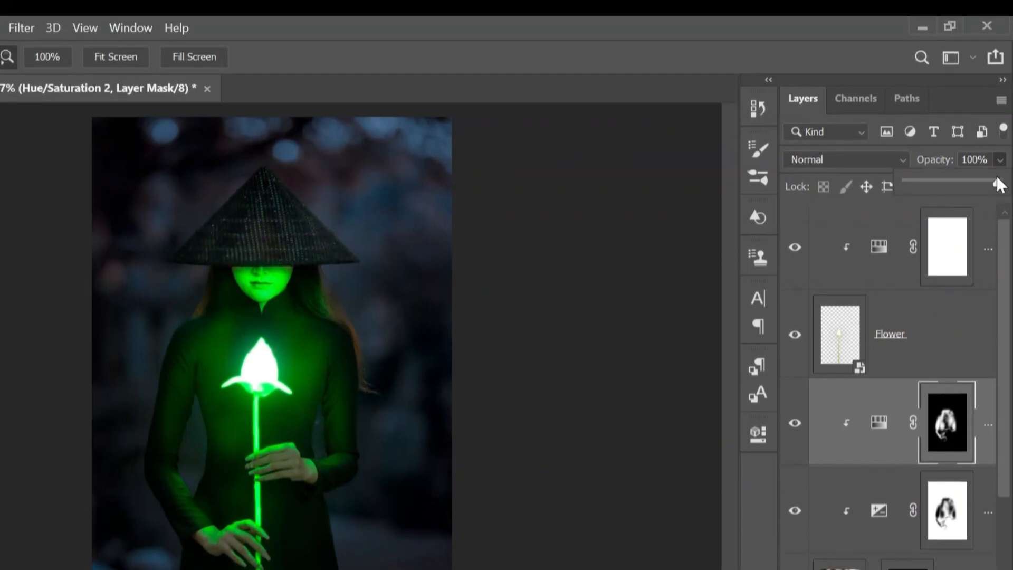
drag(979, 183, 952, 182)
click(992, 164)
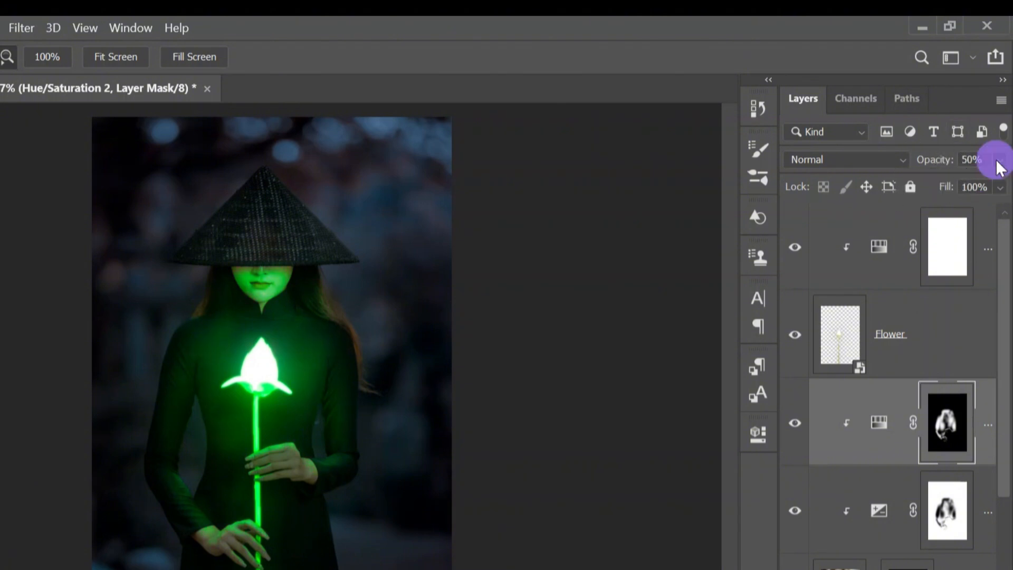
key(Return)
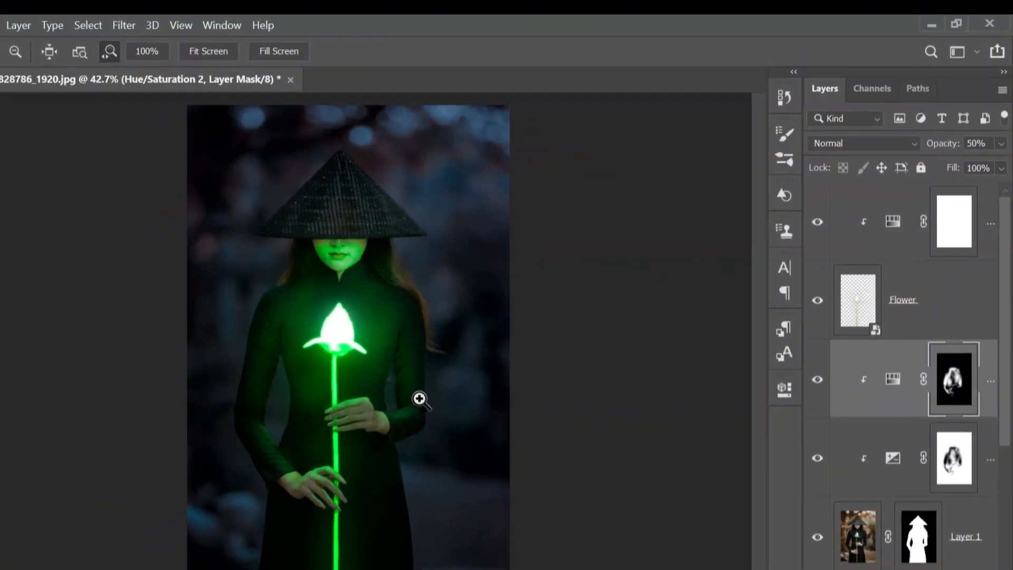
- Paint black on the Hue/Saturation mask over the woman's face to remove the green tint there
drag(406, 223, 403, 336)
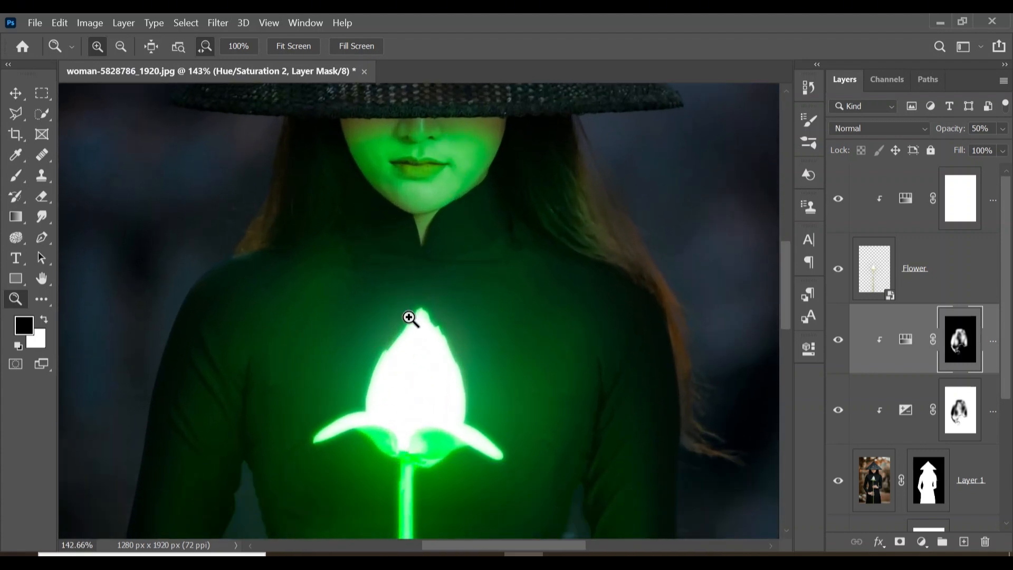
scroll(249, 289, up, 3)
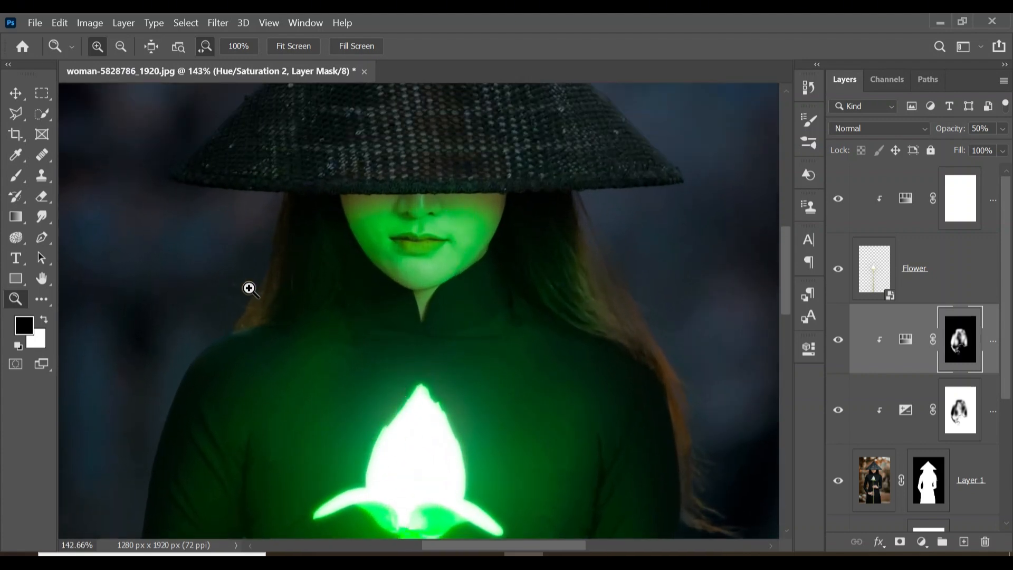
click(17, 175)
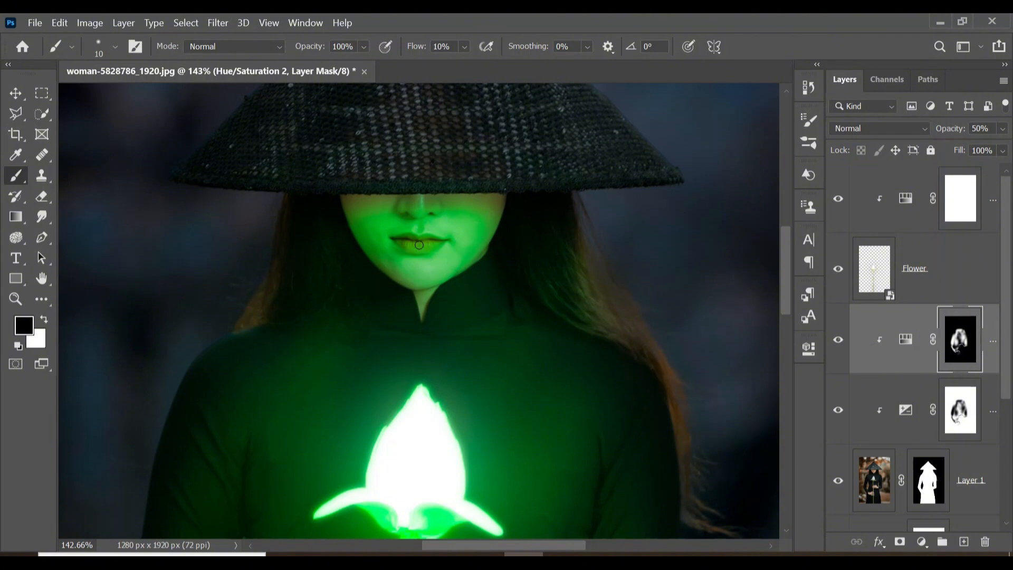
key(bracketright)
key(bracketright)
key(bracketright)
key(bracketright)
key(bracketright)
key(bracketright)
key(bracketright)
key(bracketright)
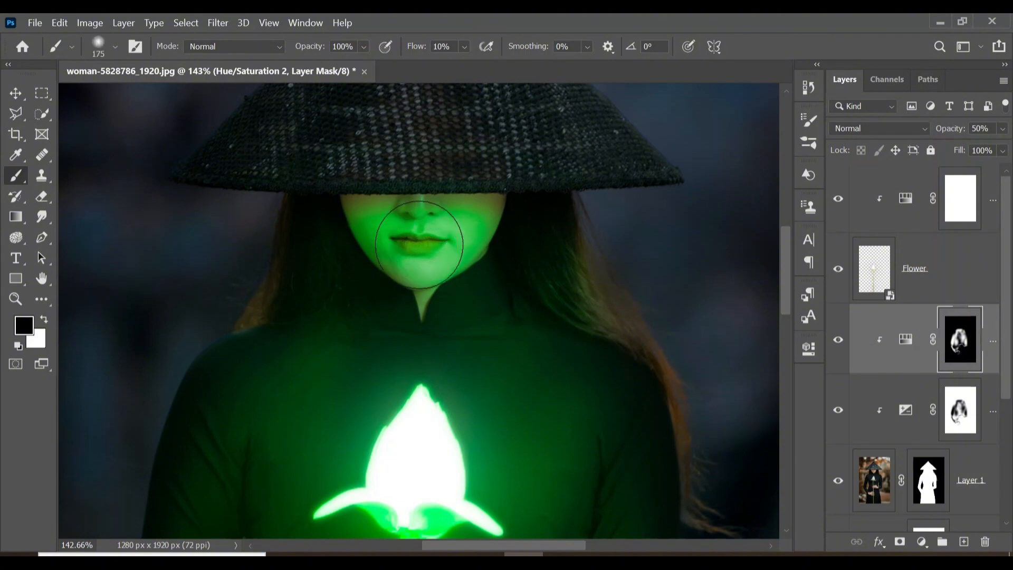
mouse_move(470, 237)
mouse_down()
mouse_move(396, 251)
mouse_move(491, 249)
mouse_move(477, 241)
mouse_move(483, 233)
mouse_move(357, 210)
mouse_up()
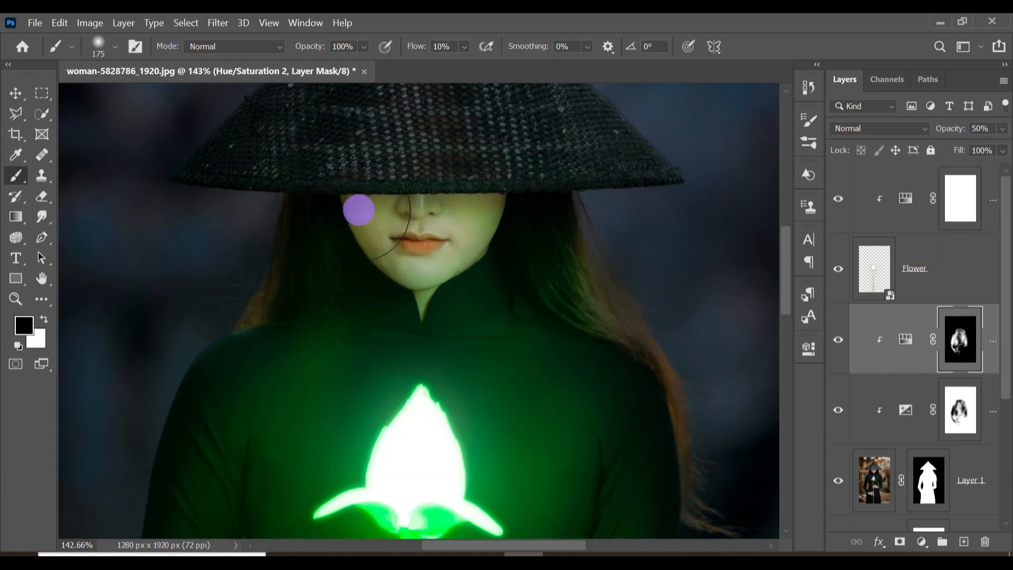
key([)
key([)
key([)
key([)
scroll(597, 334, down, 3)
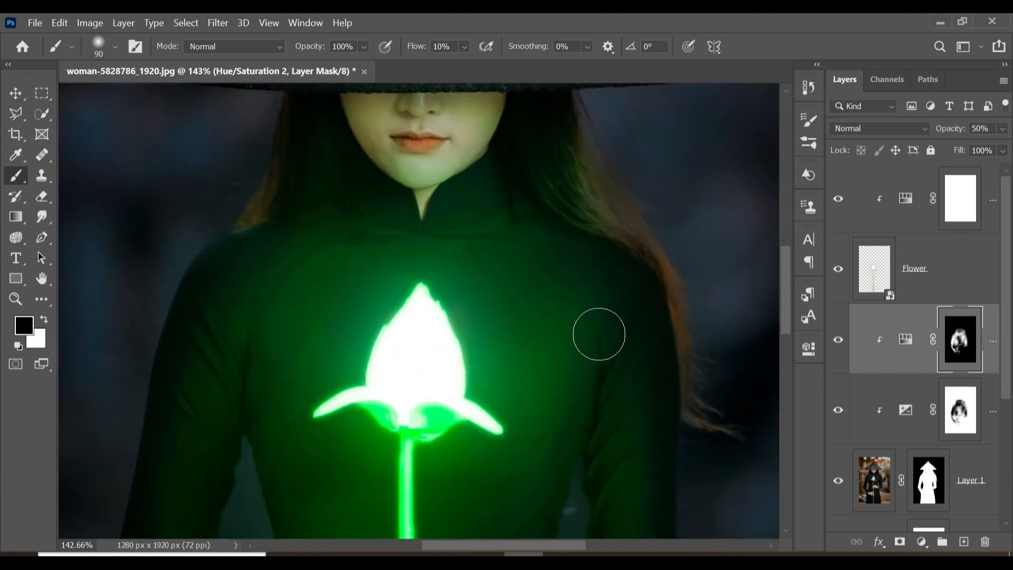
key(z)
drag(597, 334, 401, 327)
key(x)
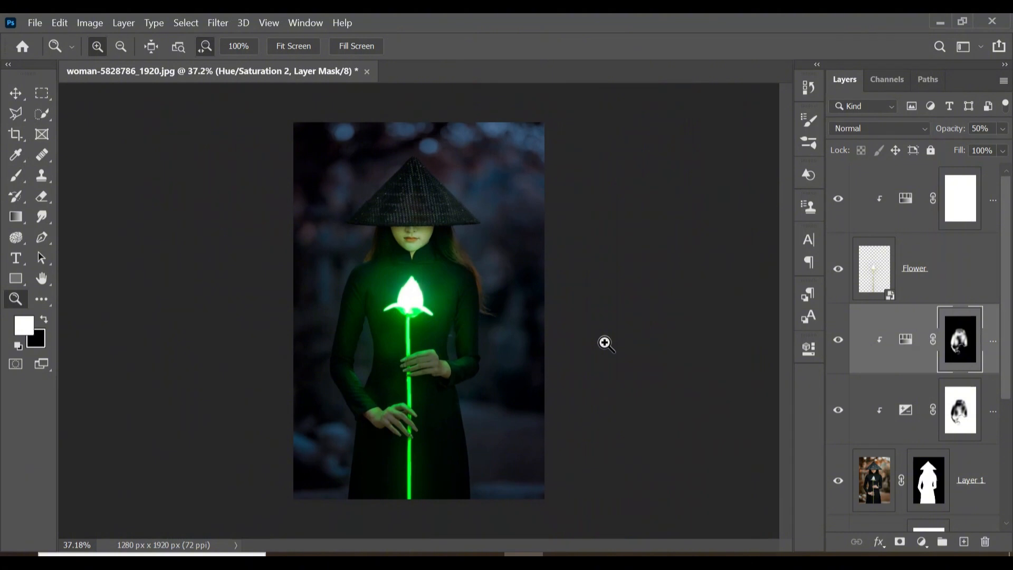
mouse_move(508, 310)
mouse_down()
mouse_move(536, 315)
mouse_move(512, 314)
mouse_up()
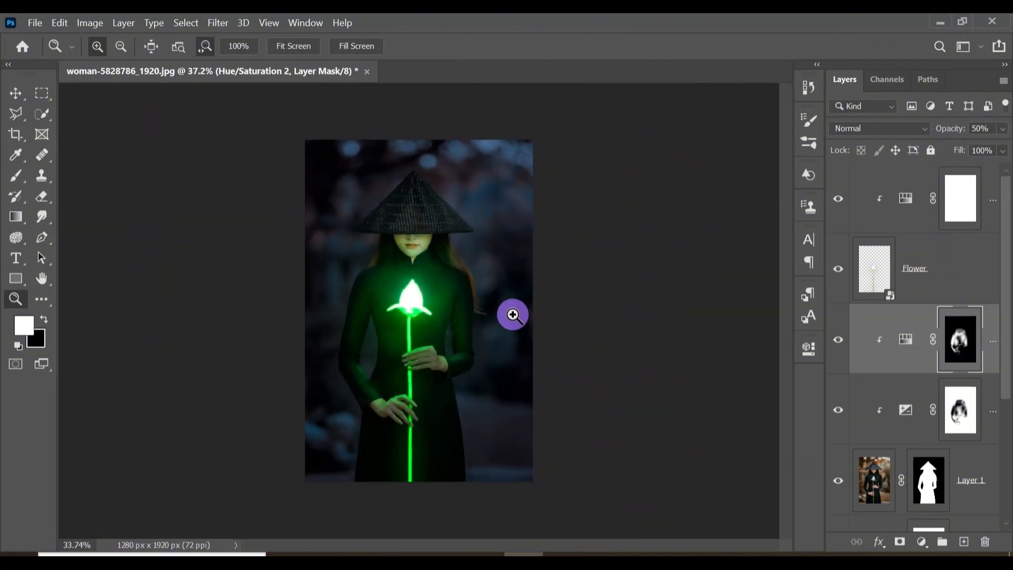
drag(513, 314, 520, 312)
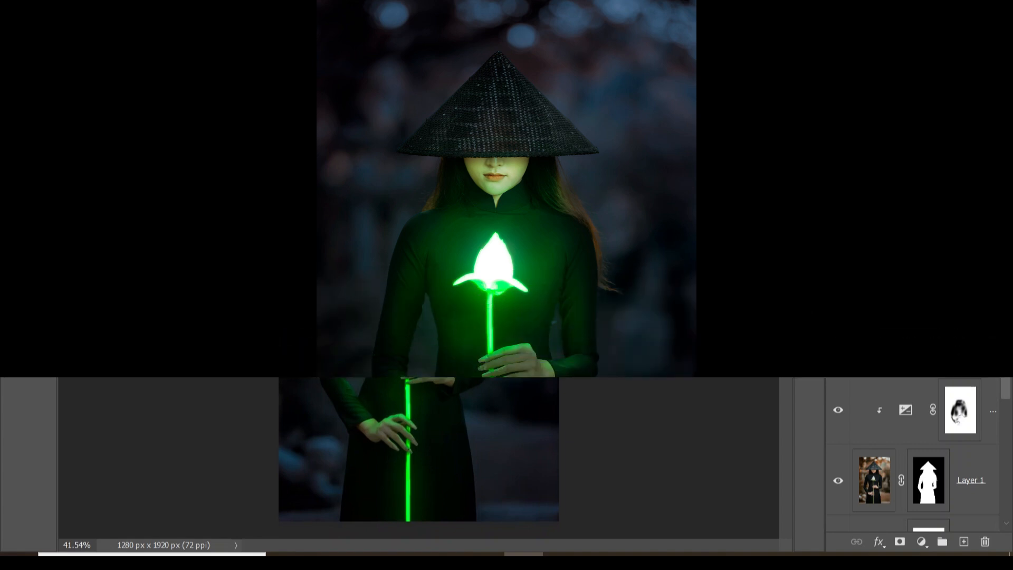